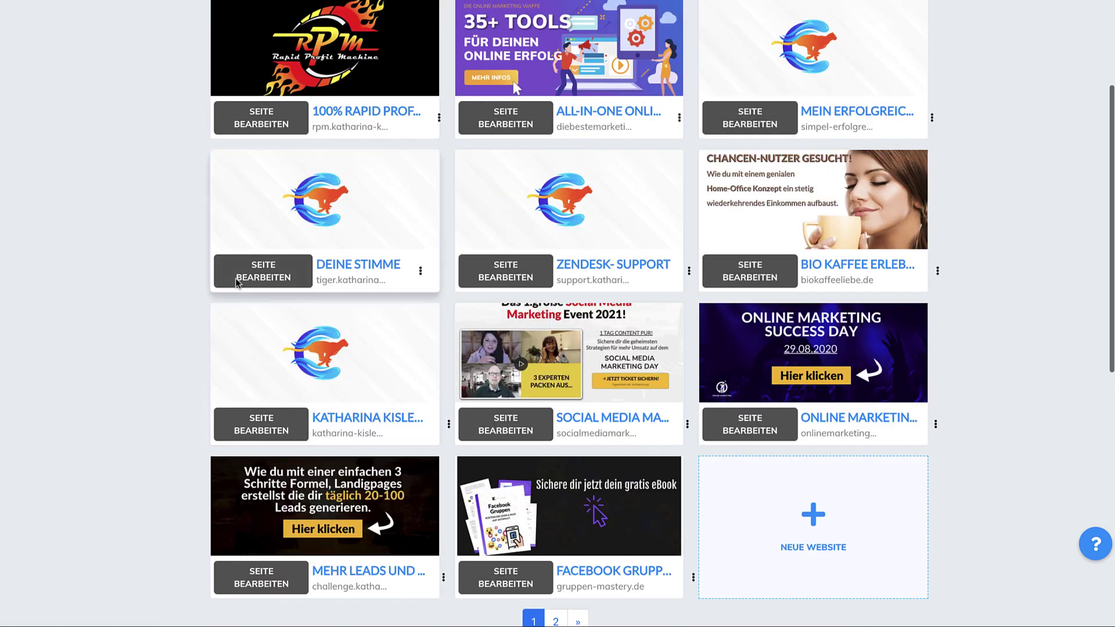
Step: Look through the existing websites and start a new website with the simple template option (Einfach Vorlagen)
scroll(200, 308, "down", 8)
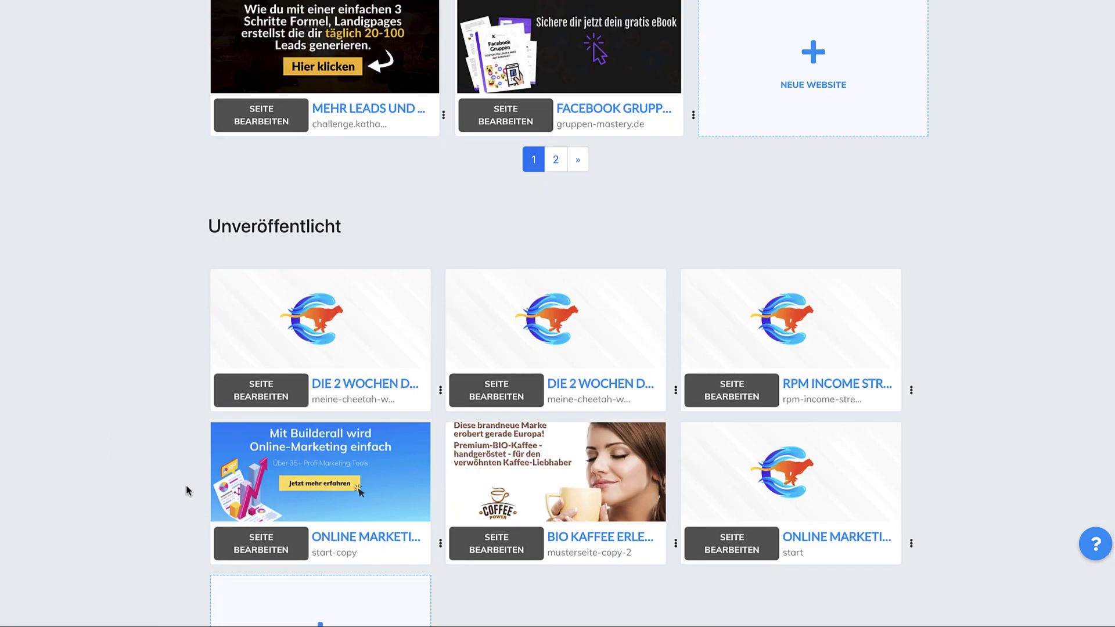
mouse_move(225, 317)
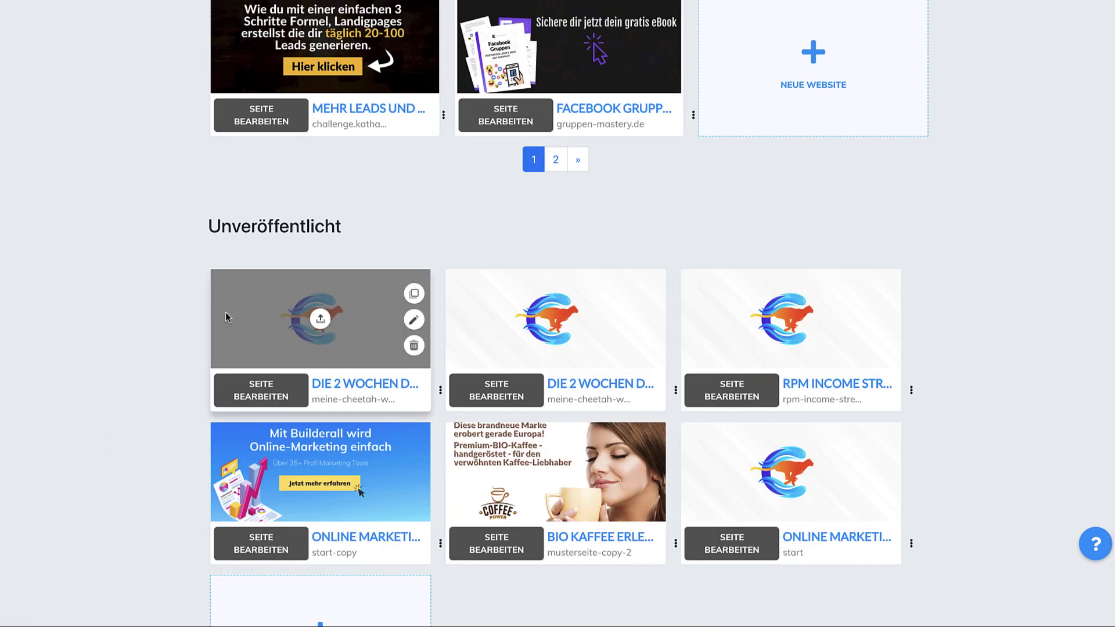
scroll(186, 190, "up", 10)
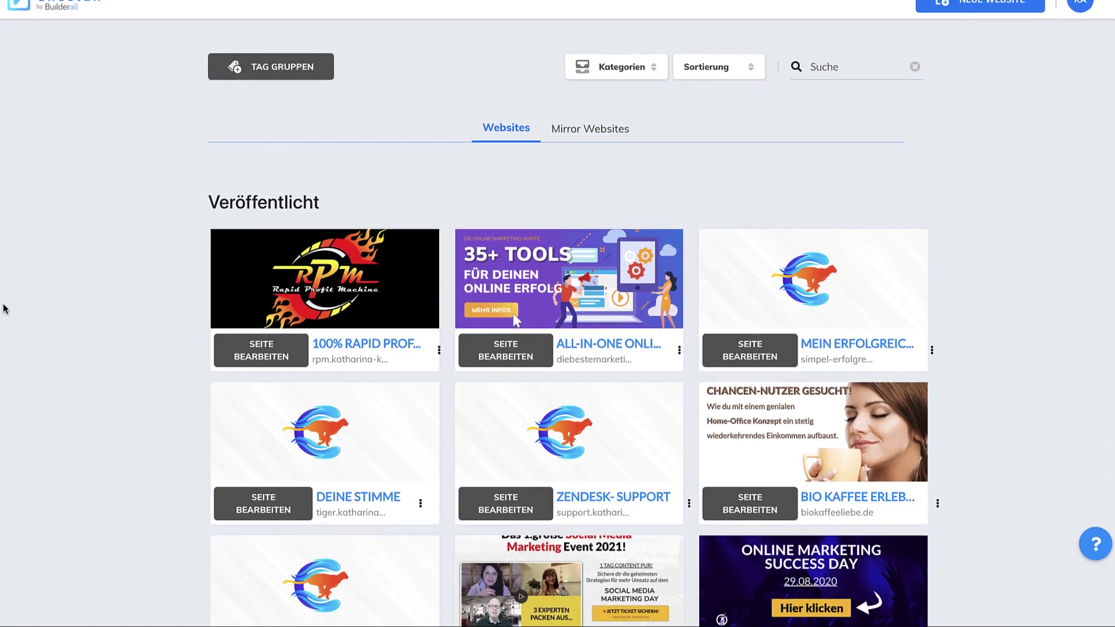
scroll(9, 299, "down", 2)
scroll(17, 285, "up", 2)
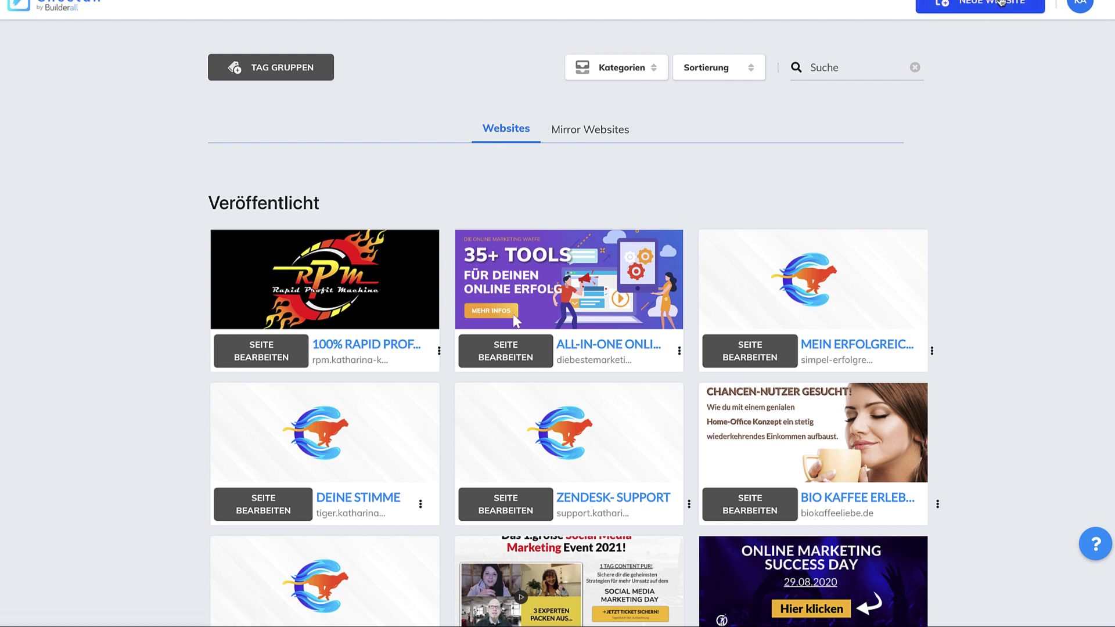
left_click(1002, 4)
scroll(388, 173, "down", 1)
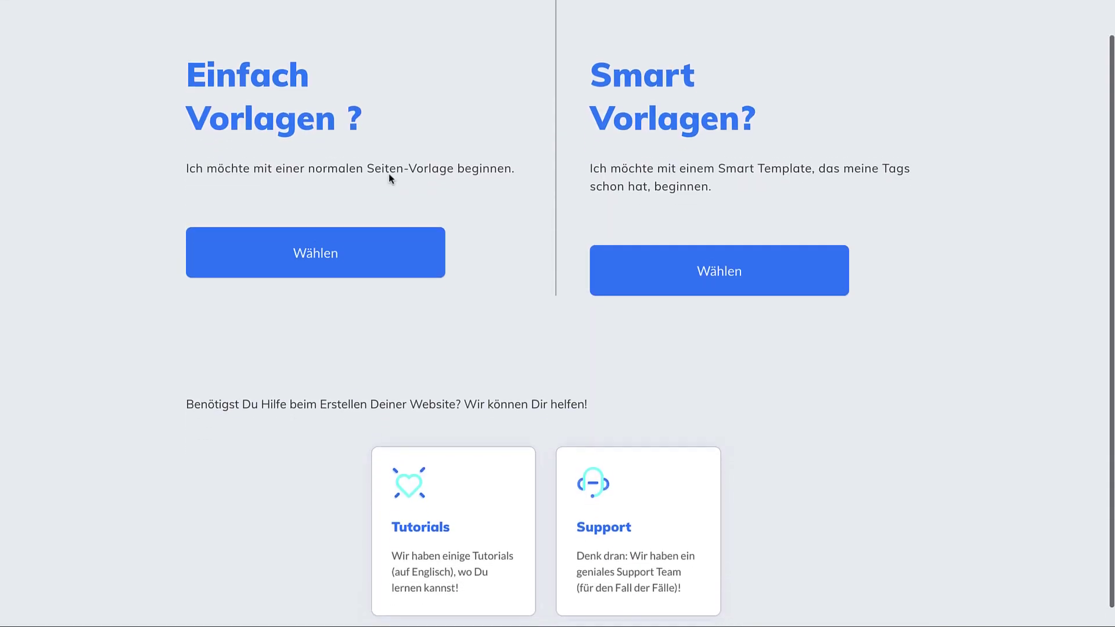
scroll(393, 174, "up", 1)
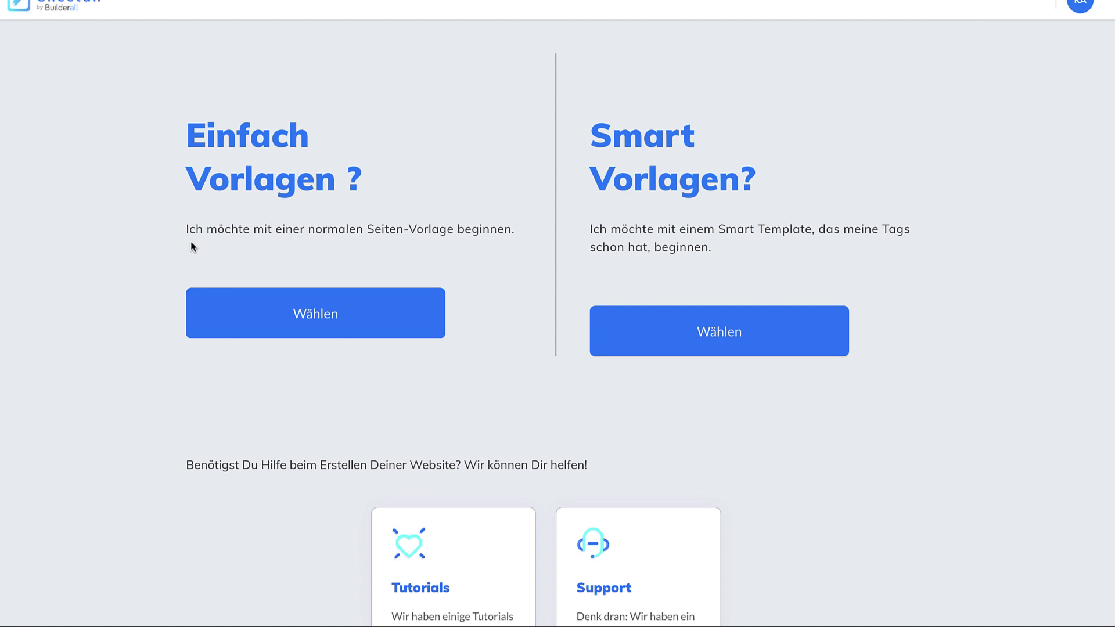
left_click(326, 319)
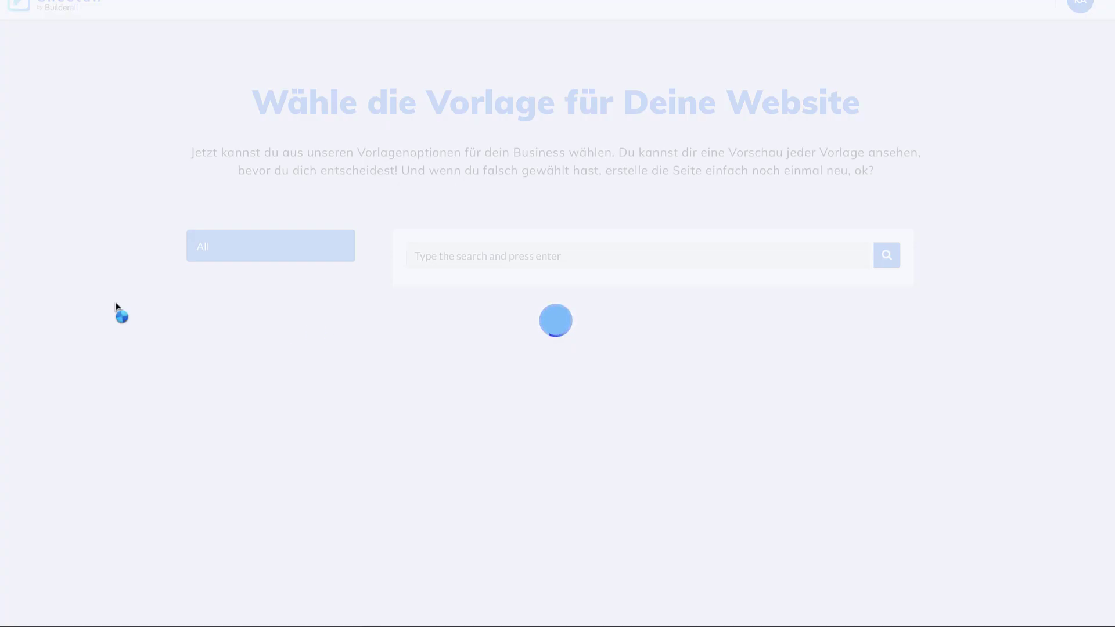
Step: Browse the website template categories, including the templates under Blank and Course page
scroll(375, 91, "down", 1)
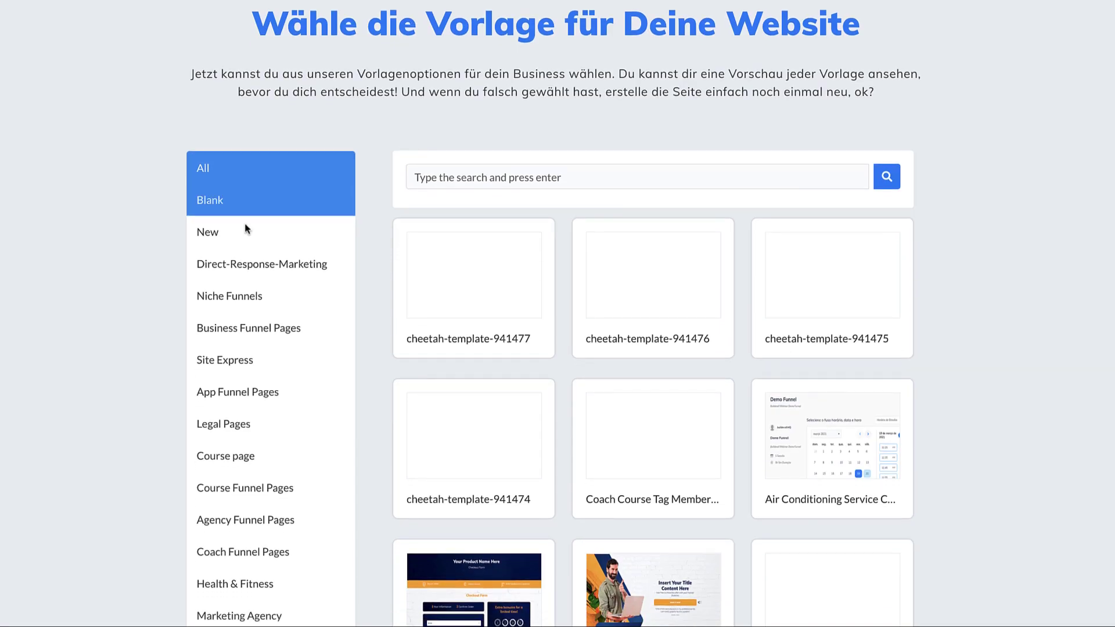
scroll(158, 323, "down", 2)
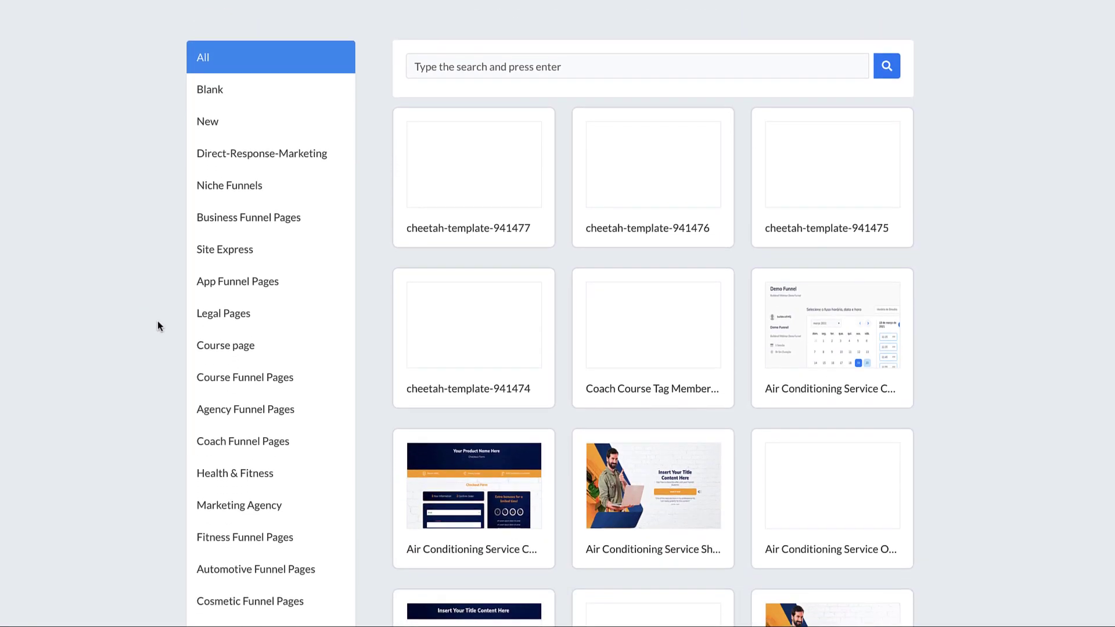
scroll(158, 320, "up", 3)
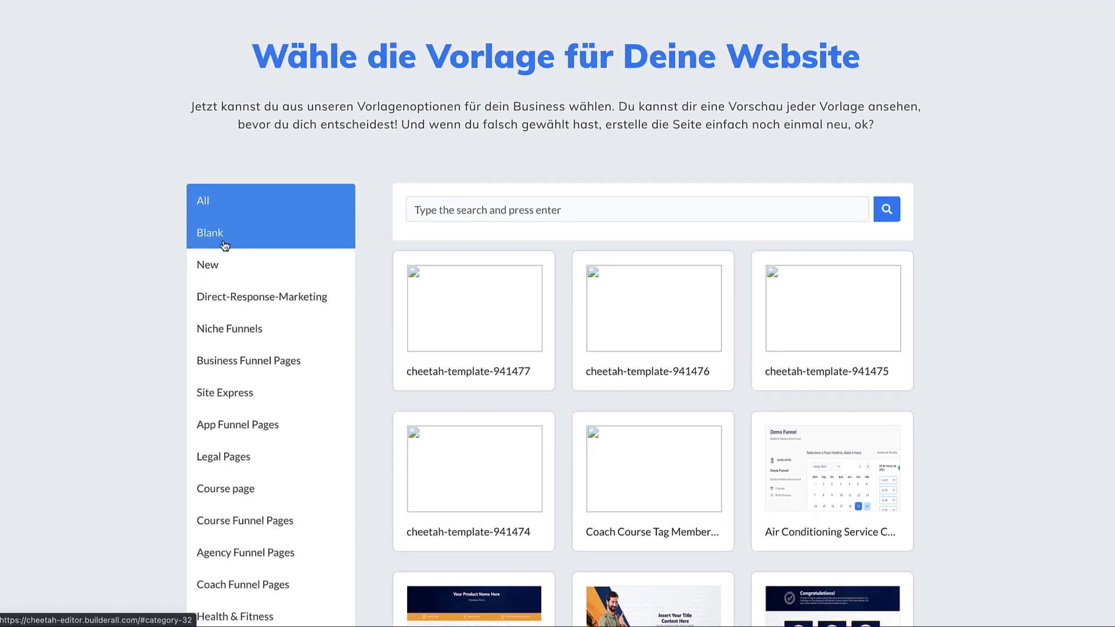
left_click(229, 241)
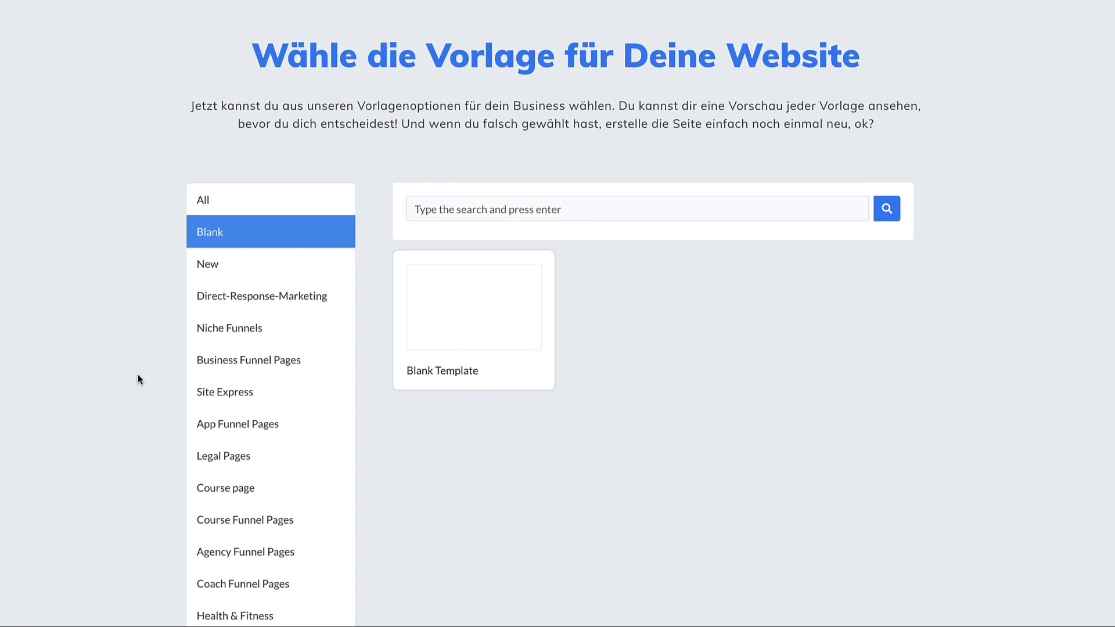
scroll(140, 380, "down", 3)
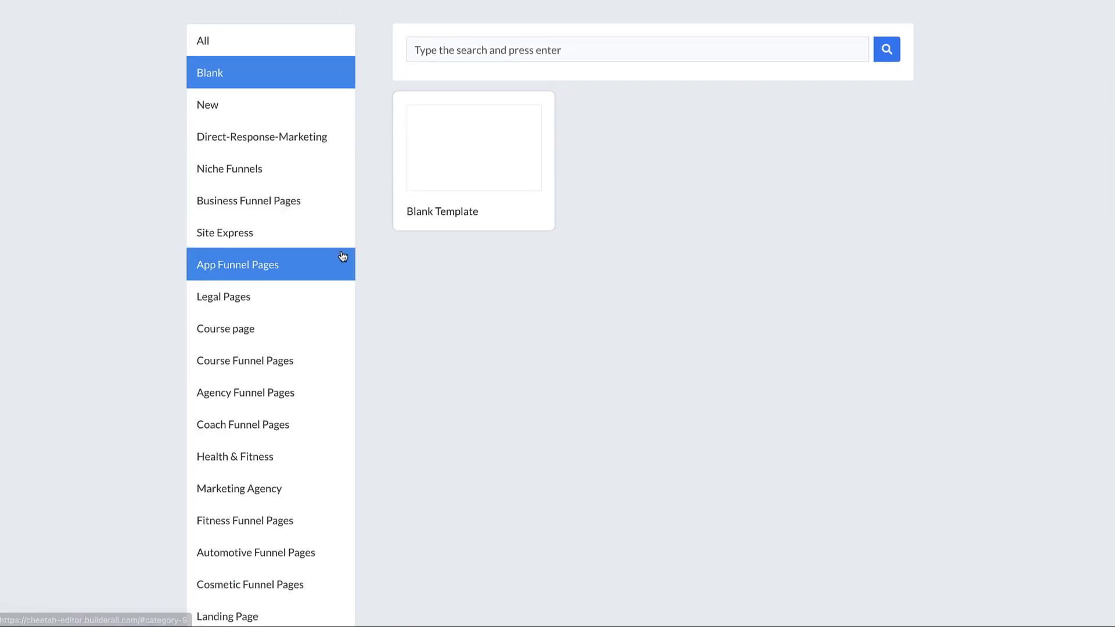
left_click(238, 336)
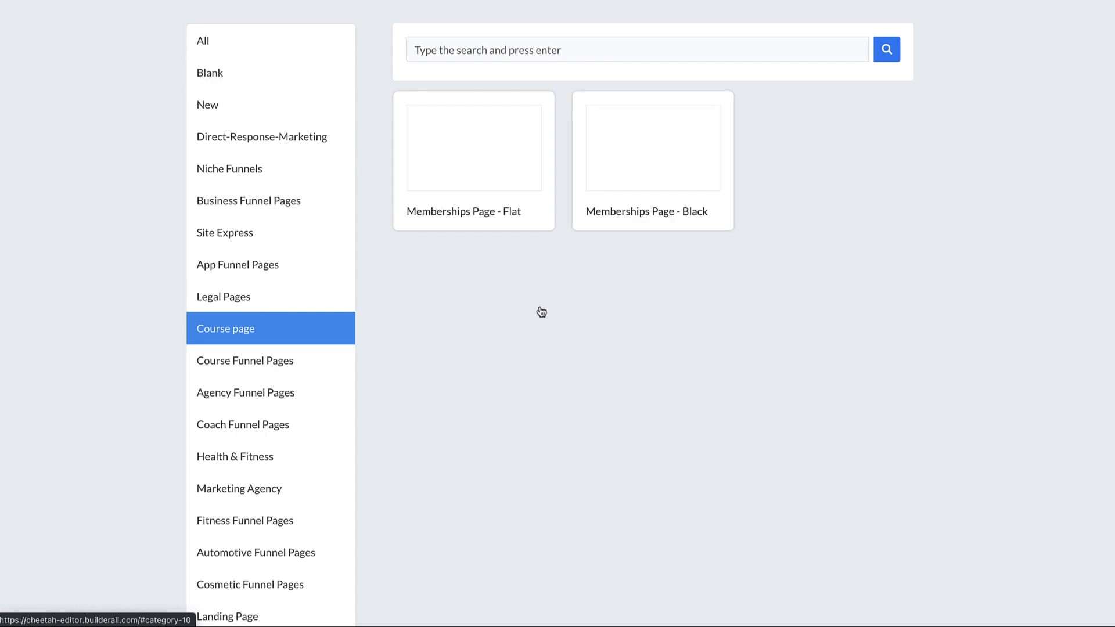
scroll(253, 195, "up", 3)
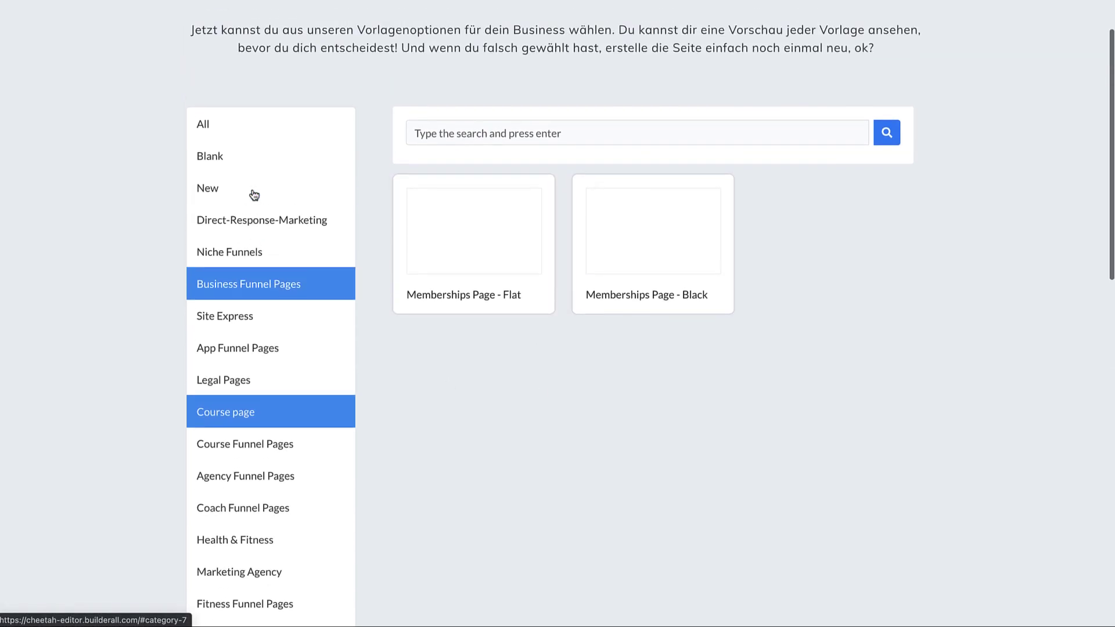
Step: Create the website from the Blank Template in the Blank category and cancel the welcome tour of its dashboard
left_click(208, 181)
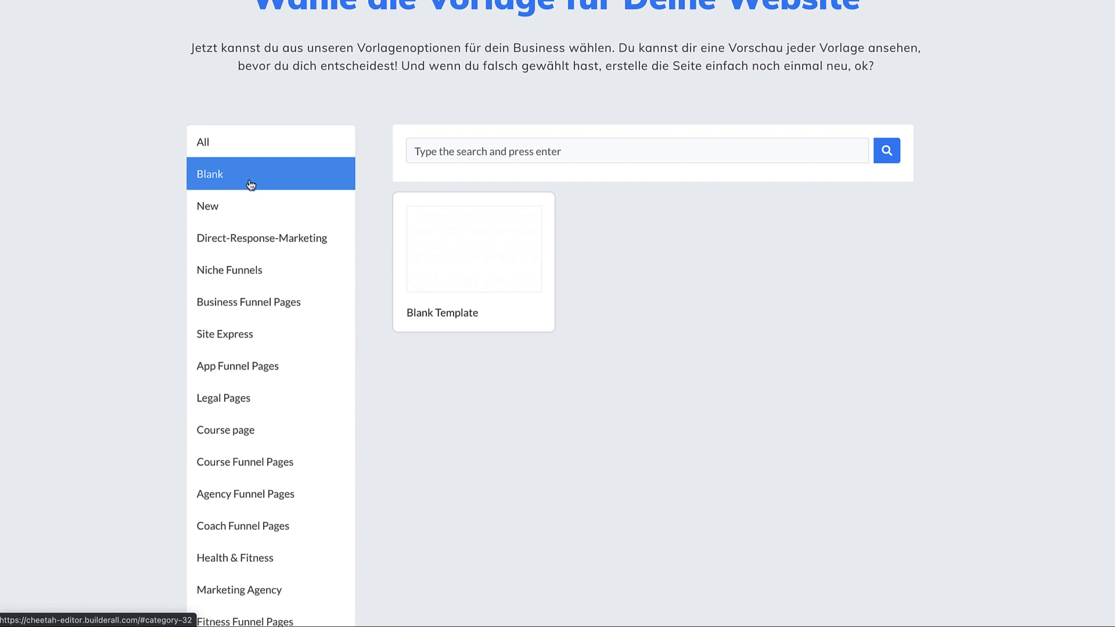
mouse_move(480, 311)
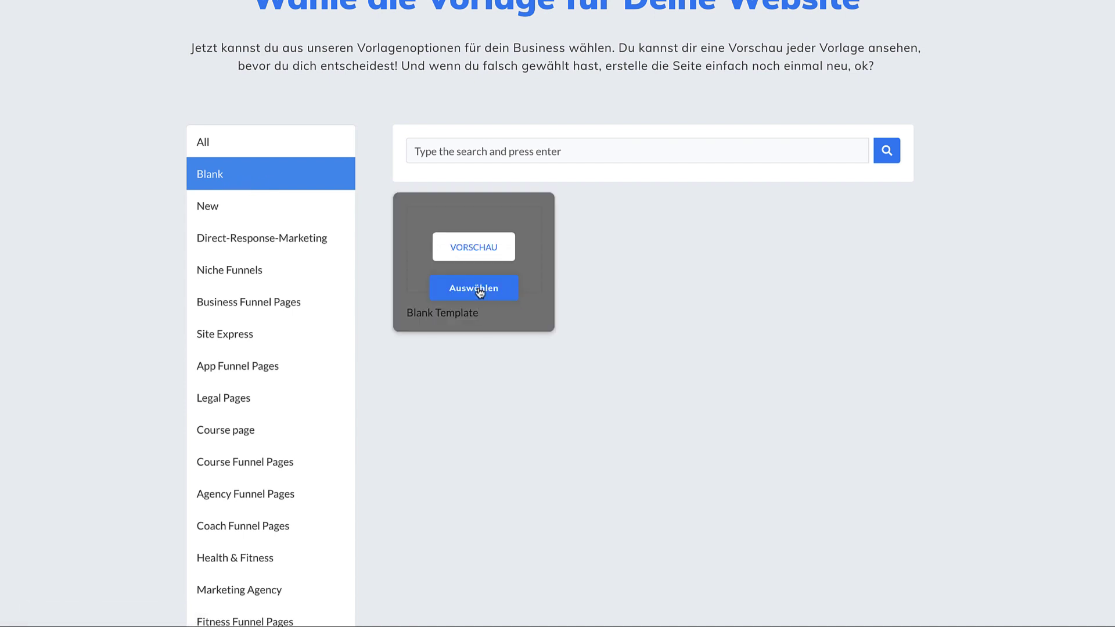
left_click(486, 291)
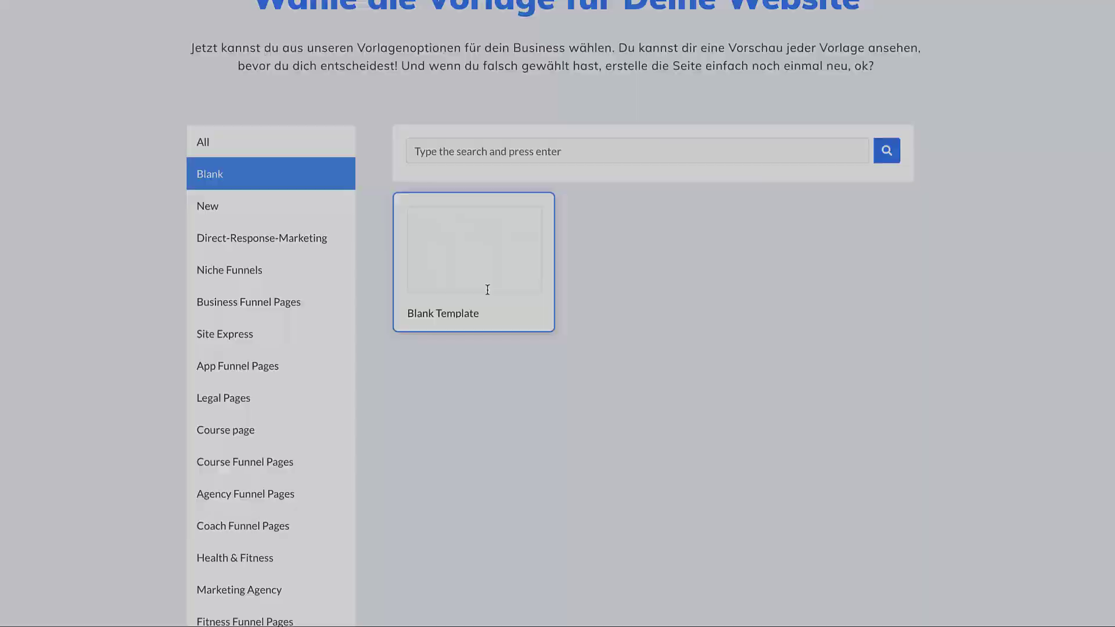
left_click(642, 354)
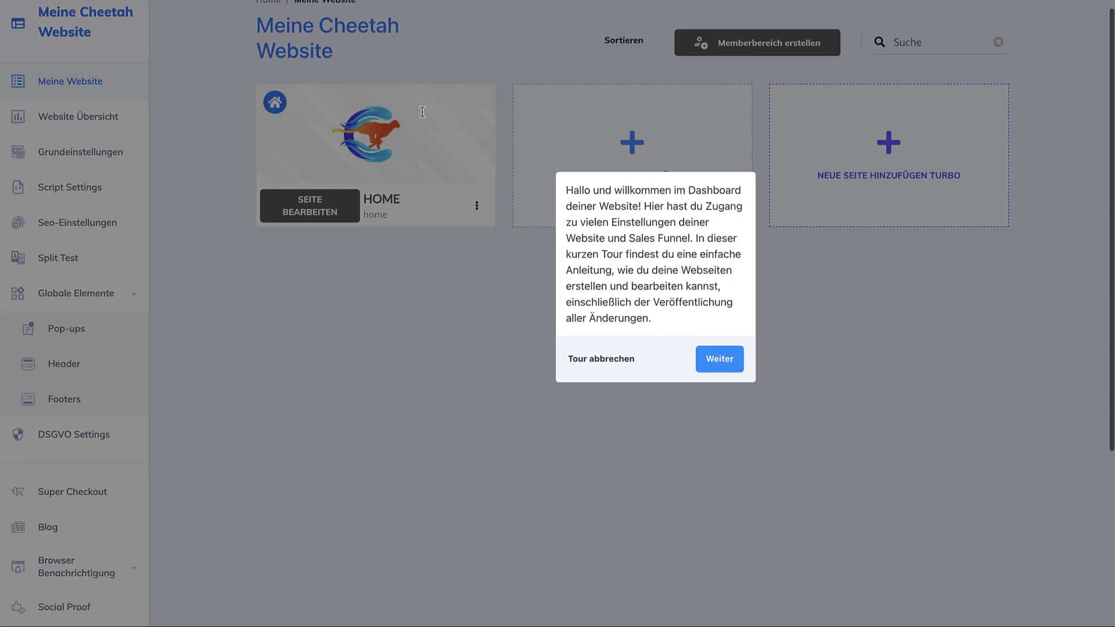
left_click(600, 369)
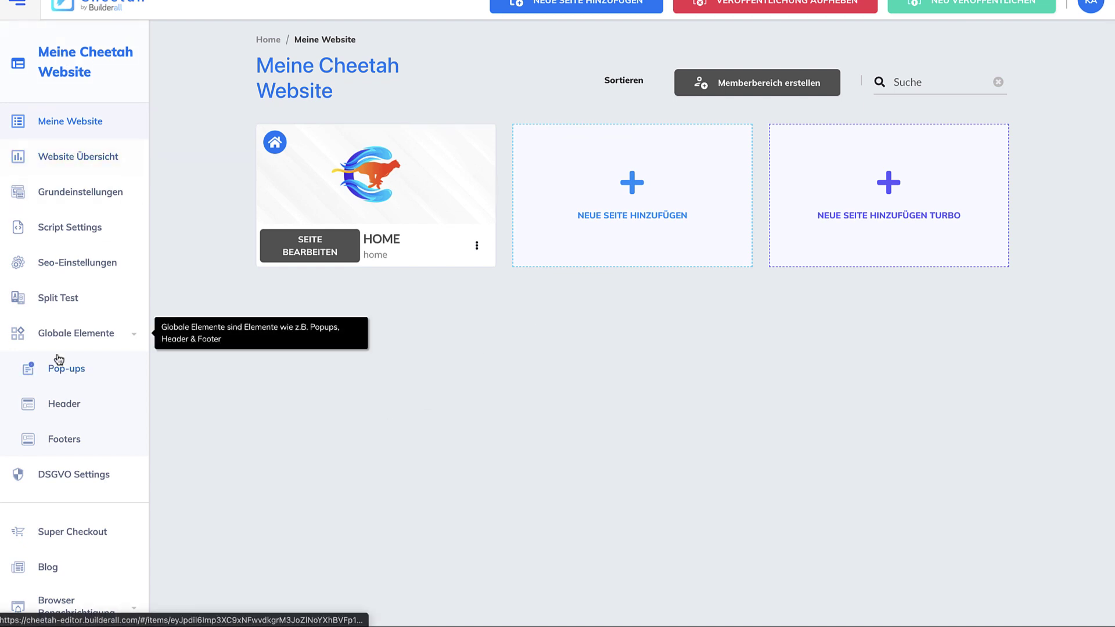
Step: Open the website's basic settings (Grundeinstellungen) and set the title to "Social Media Marketing Days"
scroll(54, 354, "down", 5)
scroll(53, 500, "up", 6)
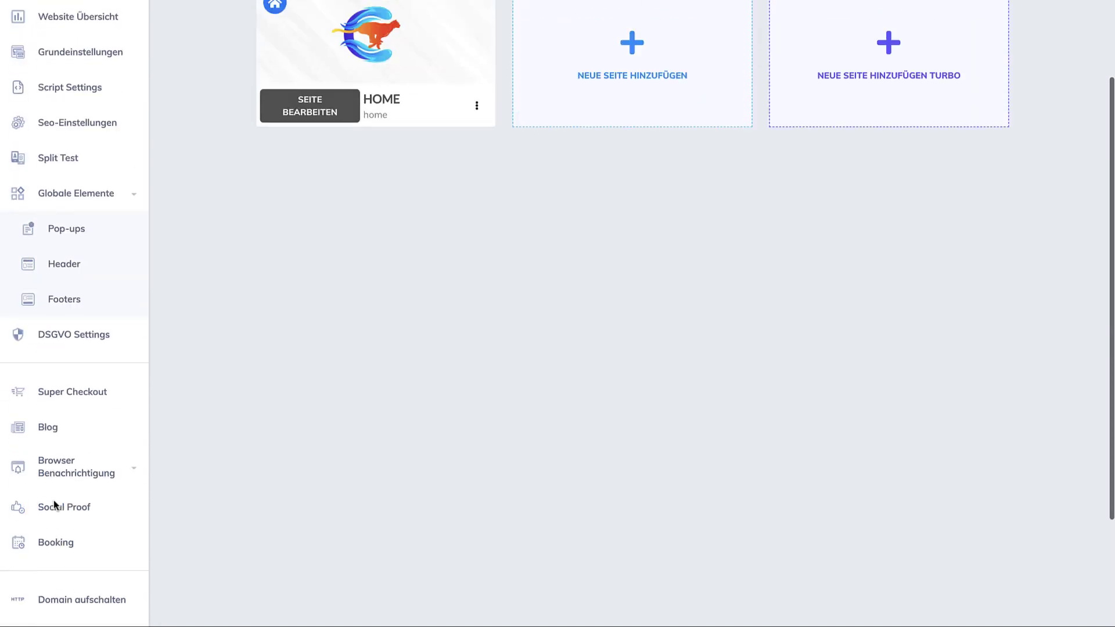
left_click(77, 206)
scroll(176, 296, "down", 3)
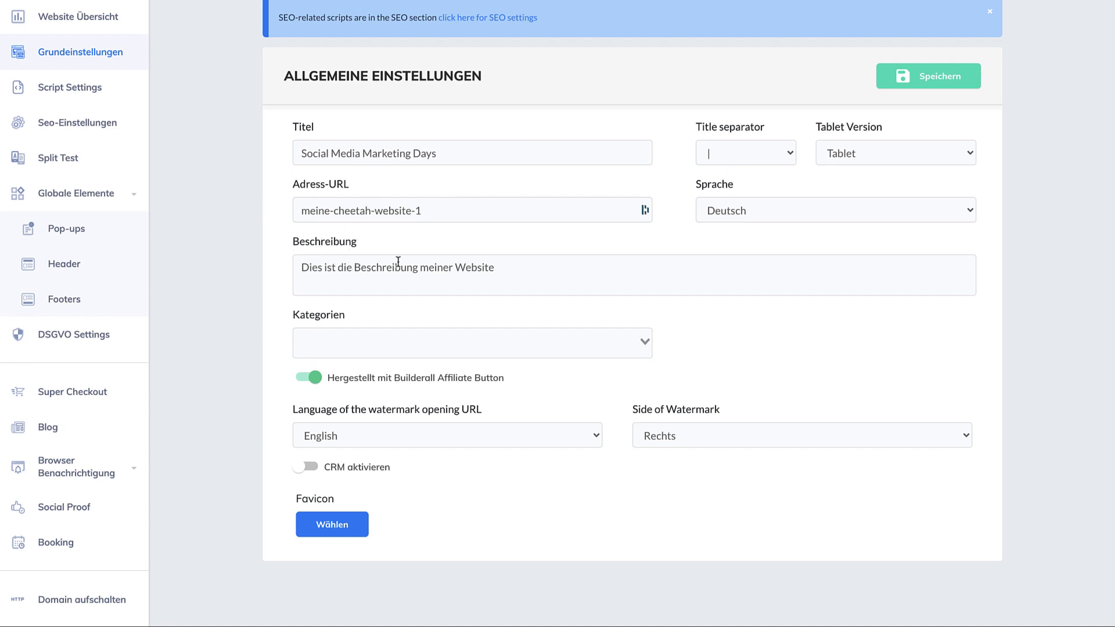
scroll(328, 316, "down", 1)
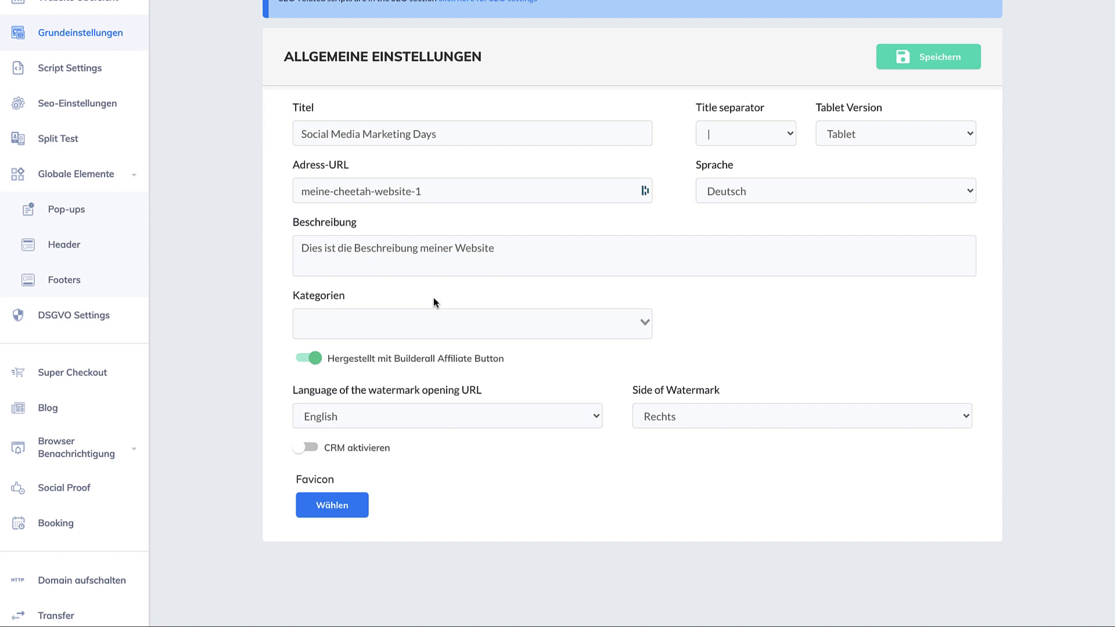
Step: Turn off the "Hergestellt mit Builderall Affiliate Button" option and save the general settings
scroll(306, 398, "down", 2)
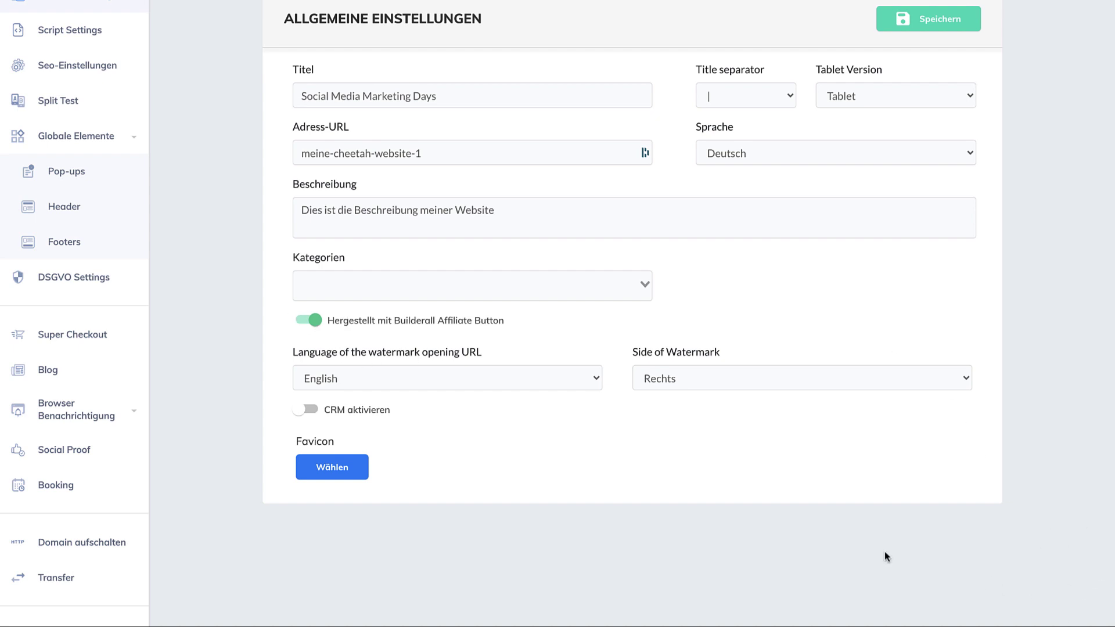
left_click(299, 319)
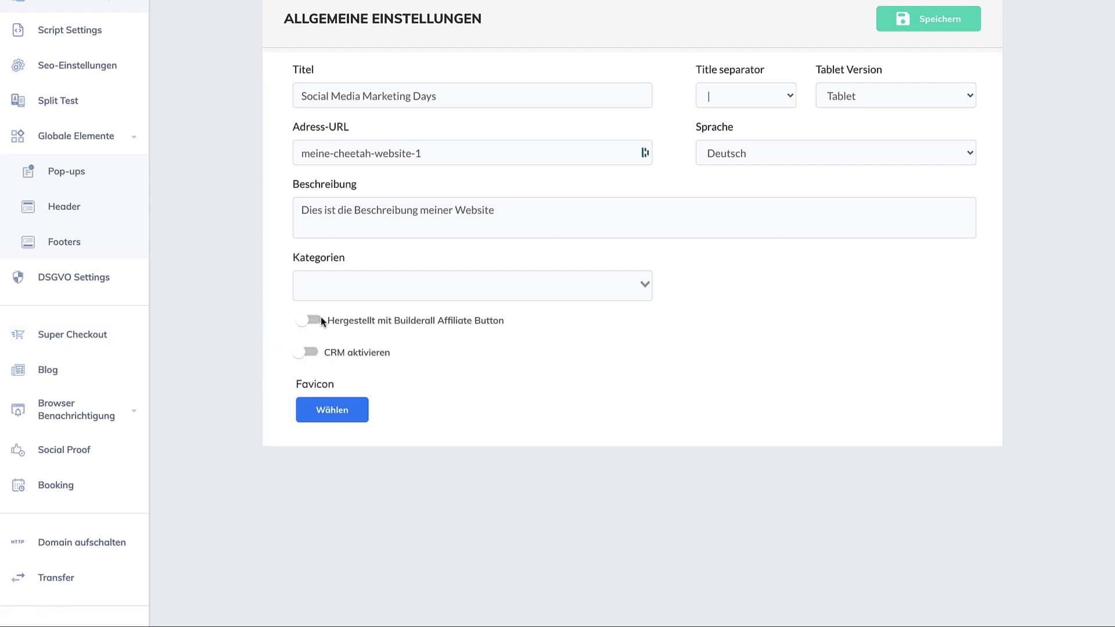
left_click(313, 318)
left_click(302, 319)
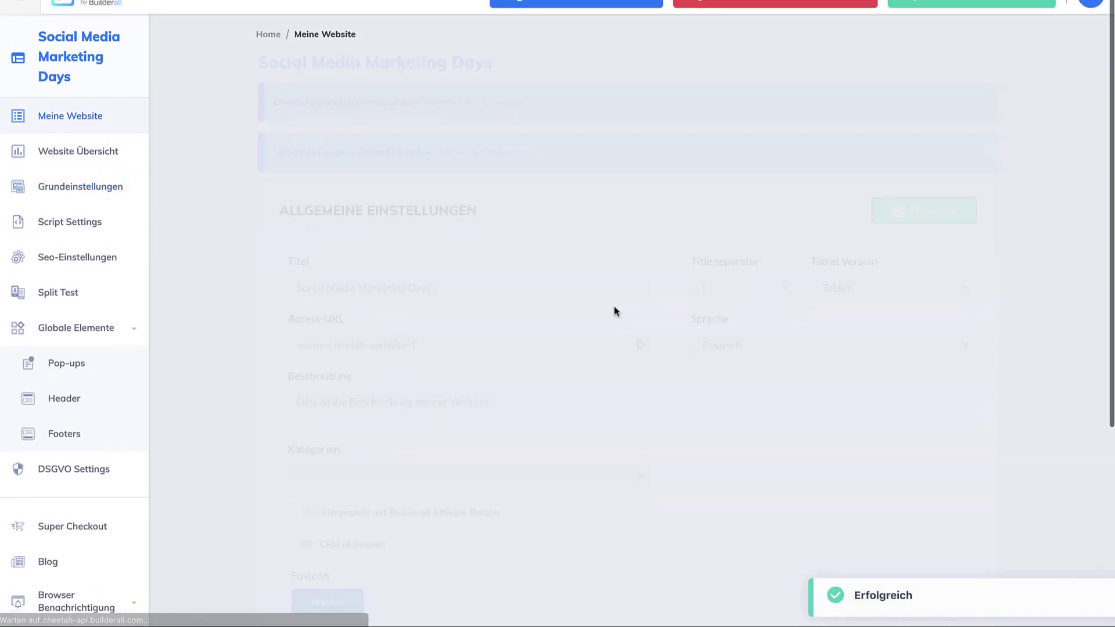
Step: Open the script settings and examine the general scripts editor and the Facebook, Google Analytics and Google TAG Manager pixel fields
scroll(337, 364, "down", 2)
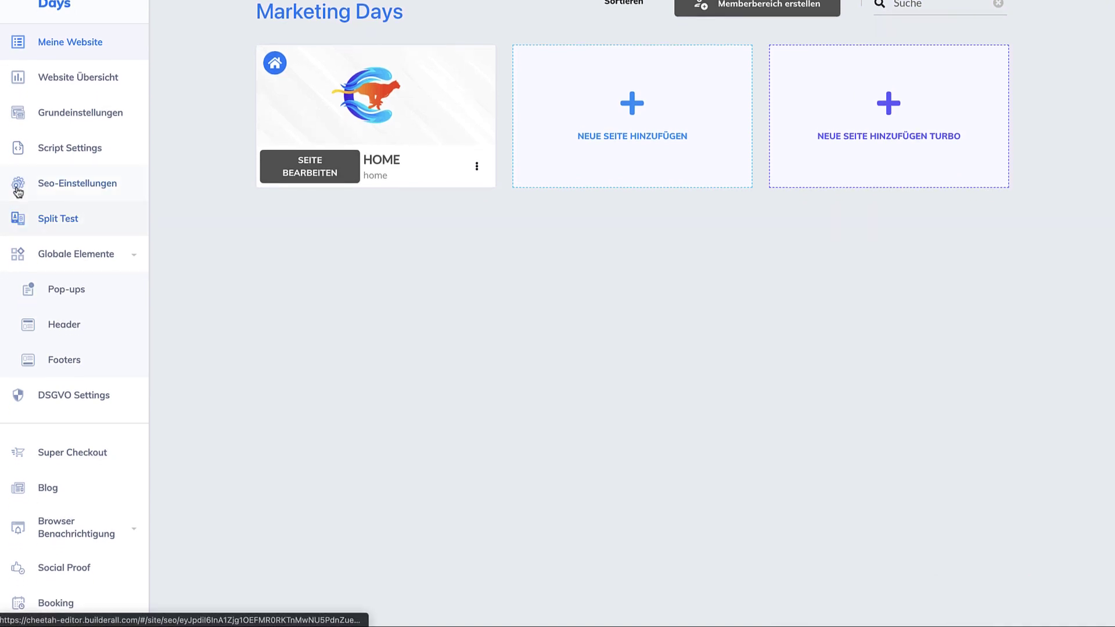
left_click(33, 152)
scroll(331, 257, "down", 6)
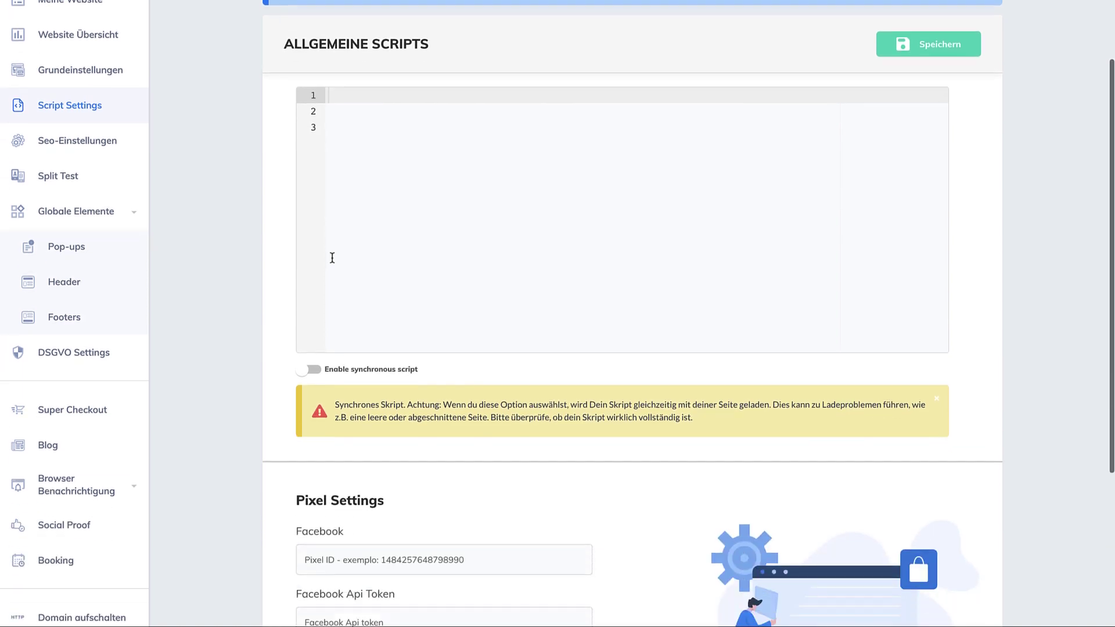
scroll(332, 257, "up", 5)
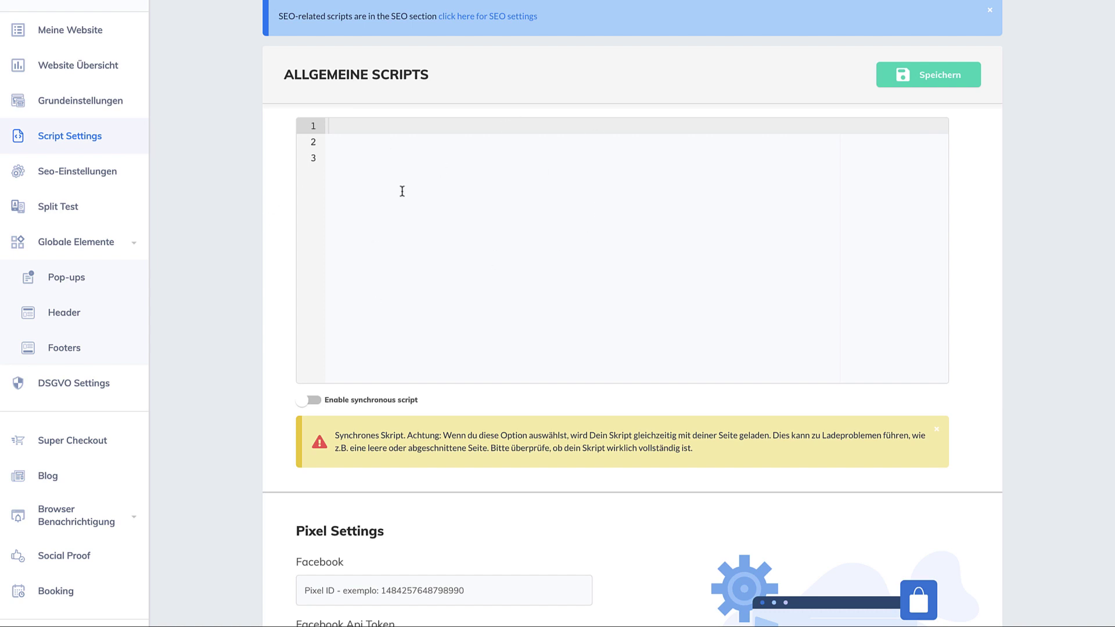
scroll(339, 284, "down", 5)
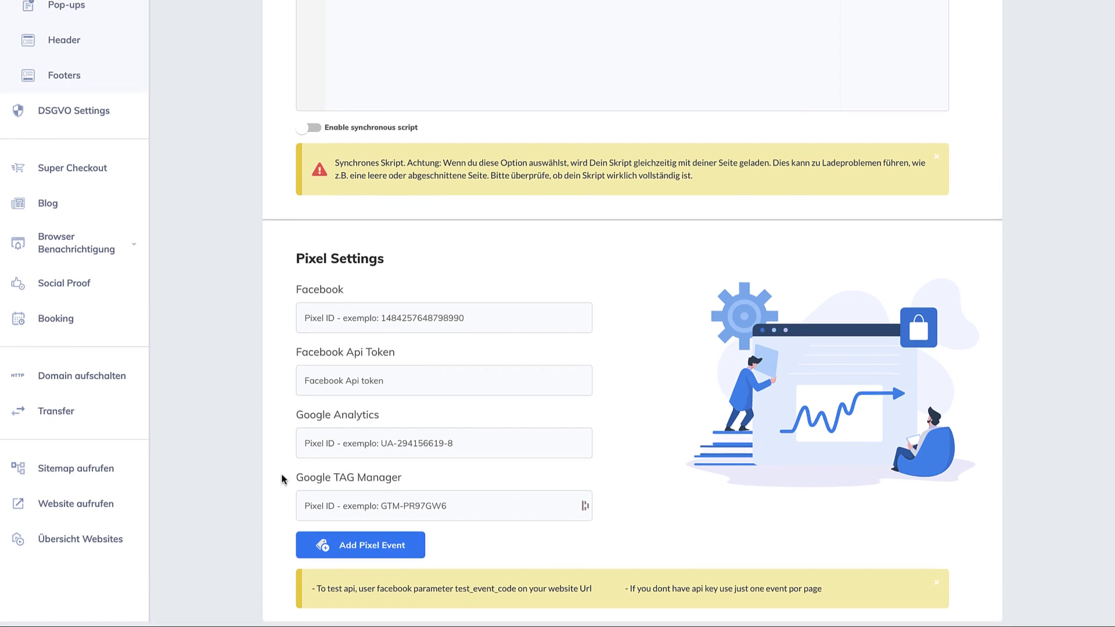
scroll(357, 416, "up", 6)
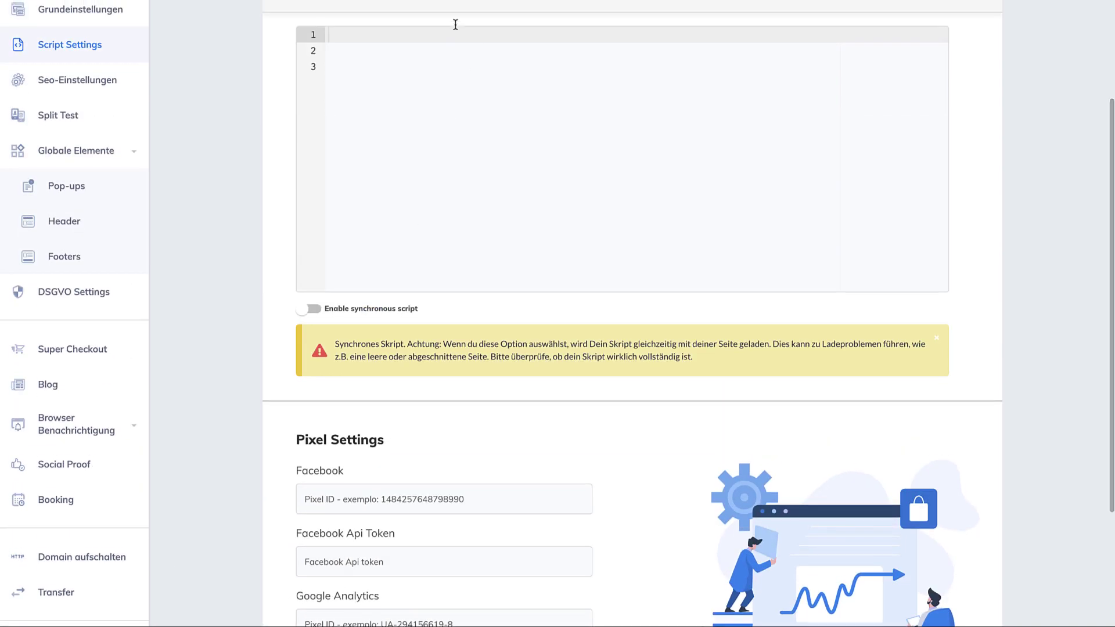
scroll(353, 242, "down", 6)
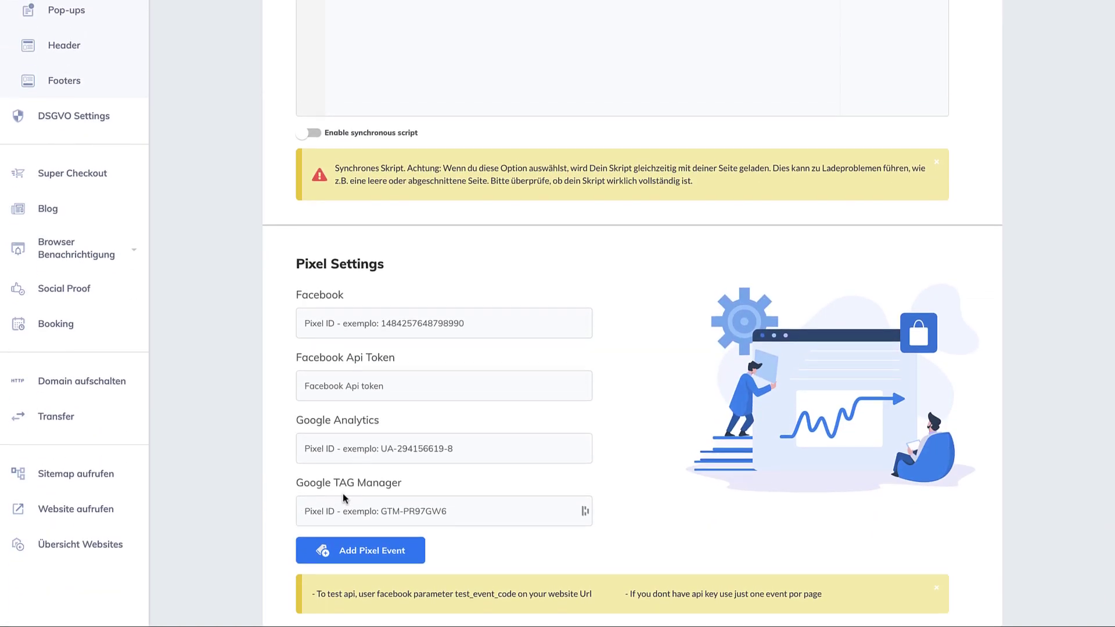
left_click(382, 511)
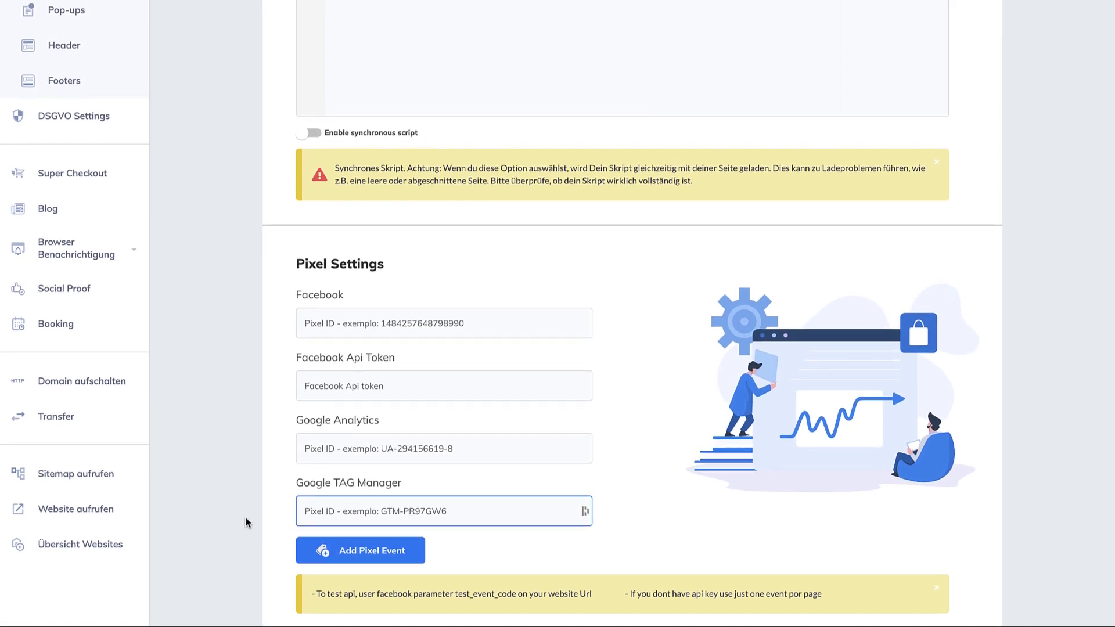
Step: Save the script settings and open the website's SEO settings
scroll(245, 517, "up", 6)
scroll(551, 316, "down", 1)
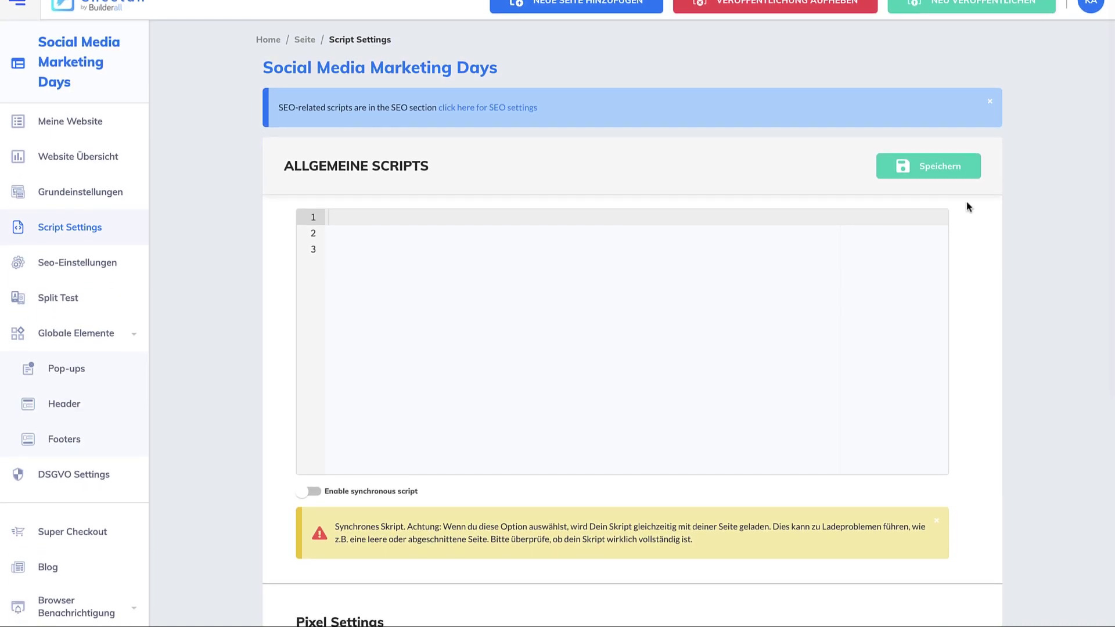
left_click(916, 177)
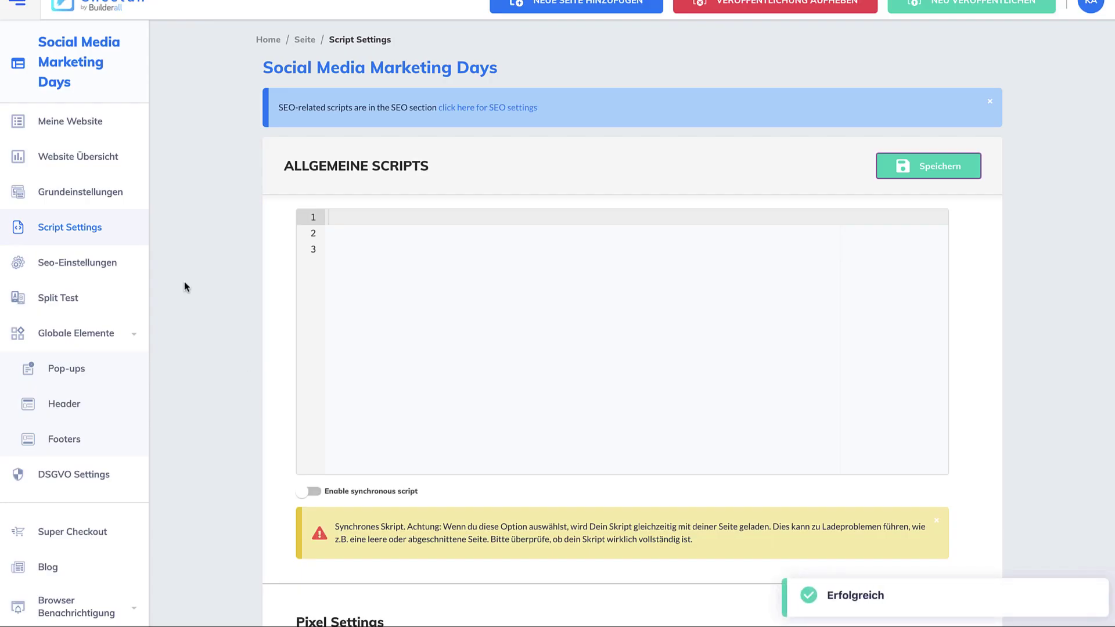
left_click(80, 264)
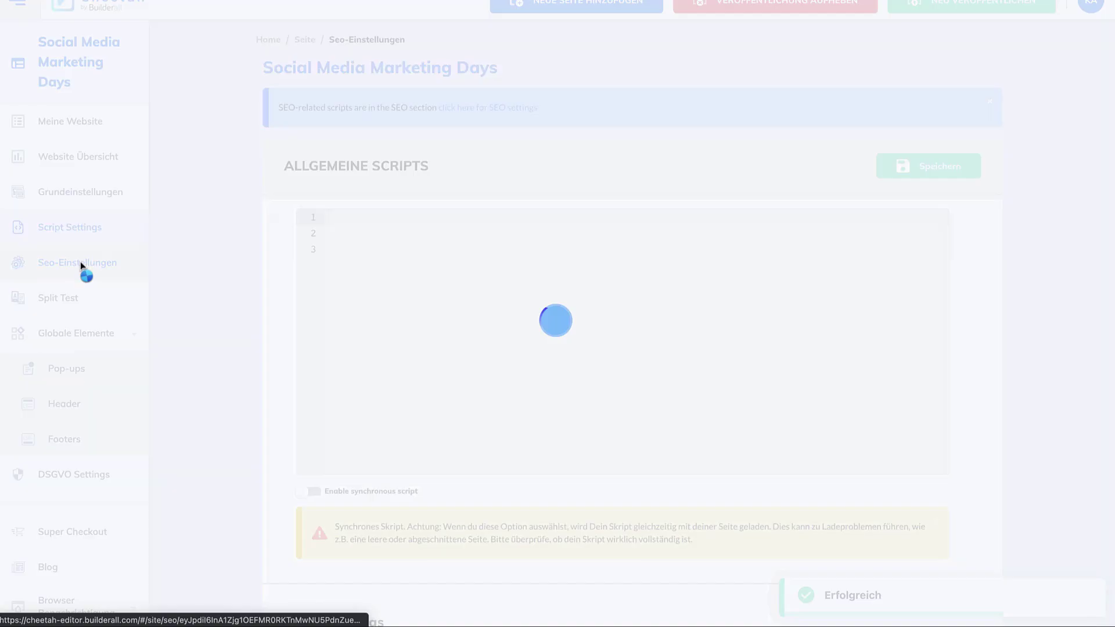
Step: Examine the Keywords, Metatag, Robots and Ads fields in the website's SEO settings
scroll(90, 264, "down", 2)
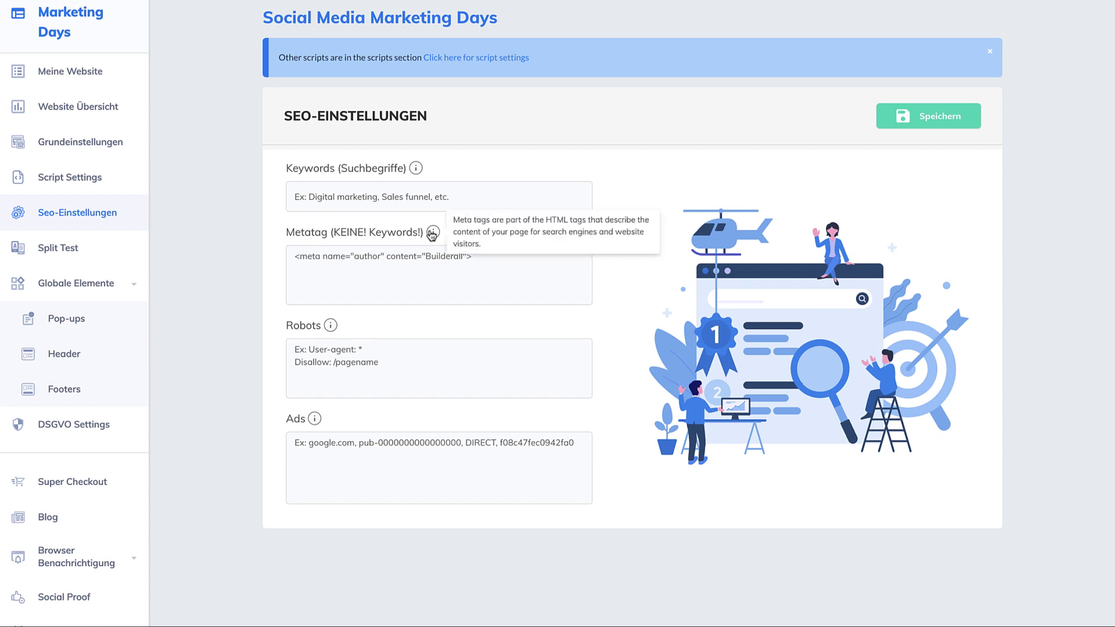
mouse_move(434, 238)
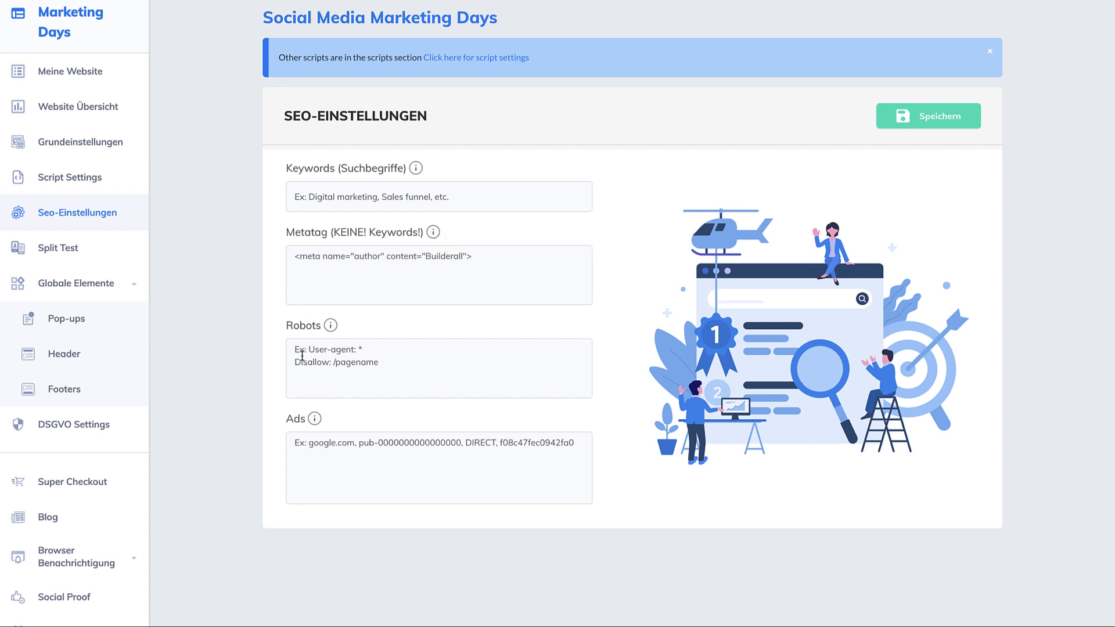
scroll(287, 395, "down", 1)
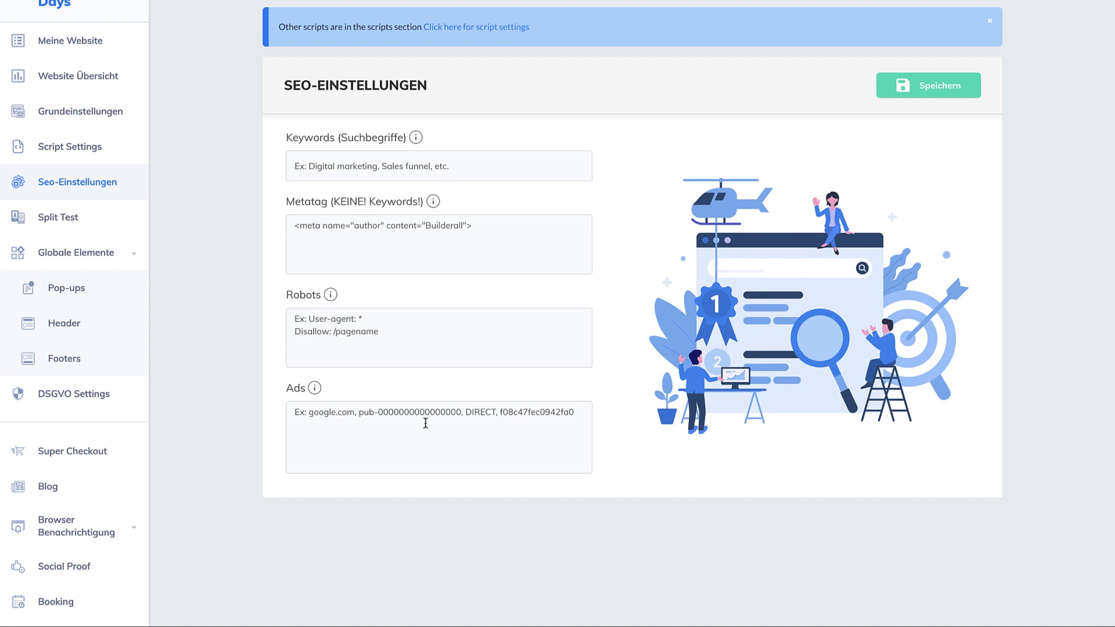
left_click(321, 417)
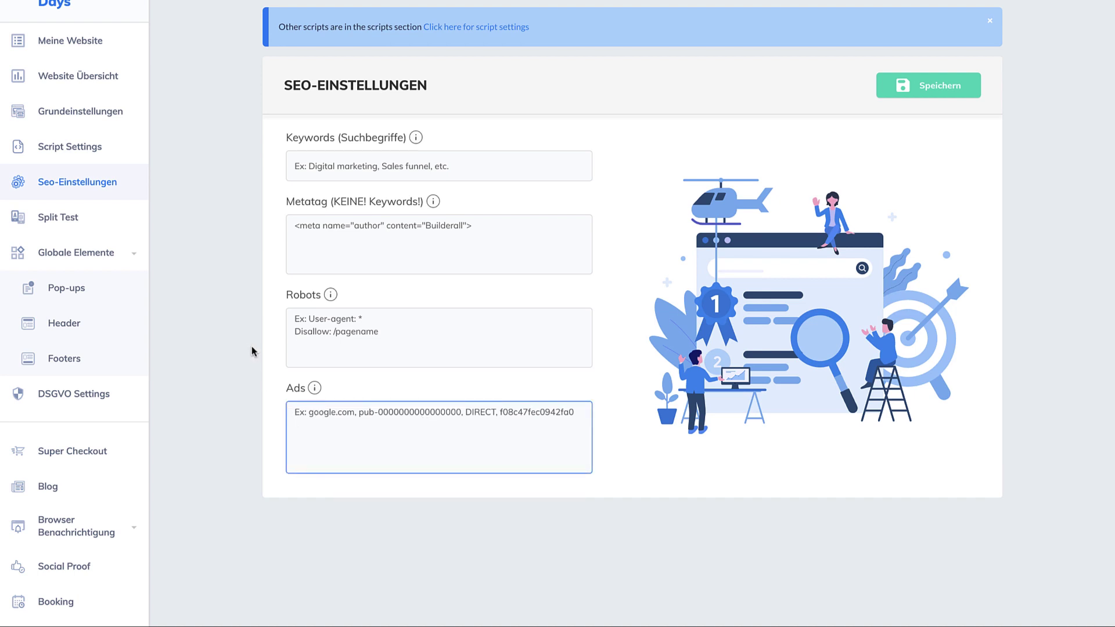
Step: View the website's Split Test section and the Header section of the global elements
left_click(80, 225)
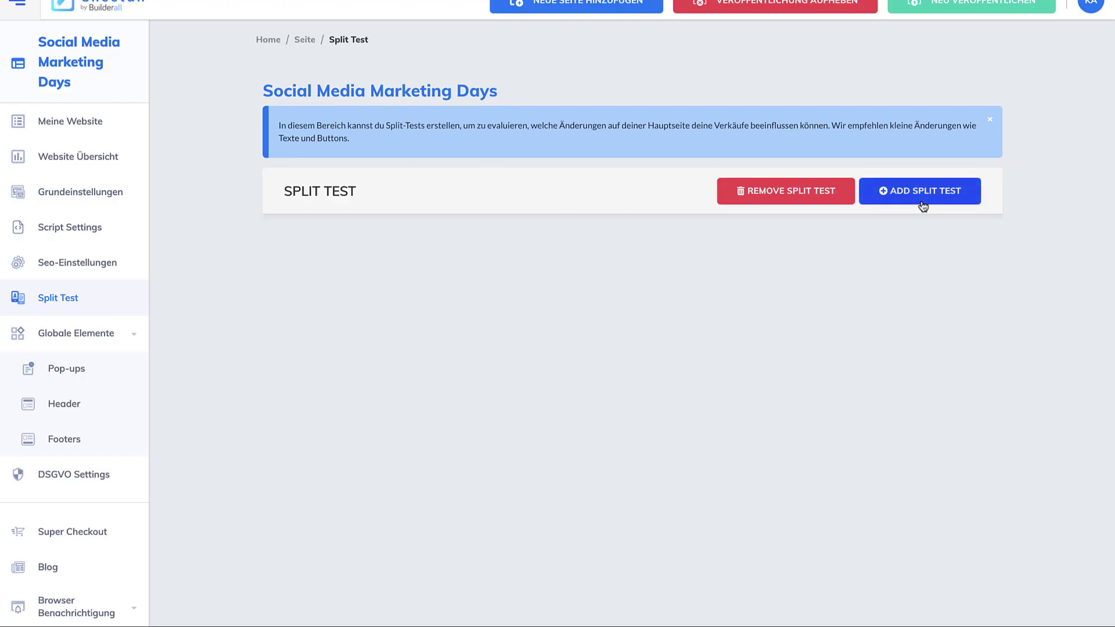
scroll(587, 386, "down", 2)
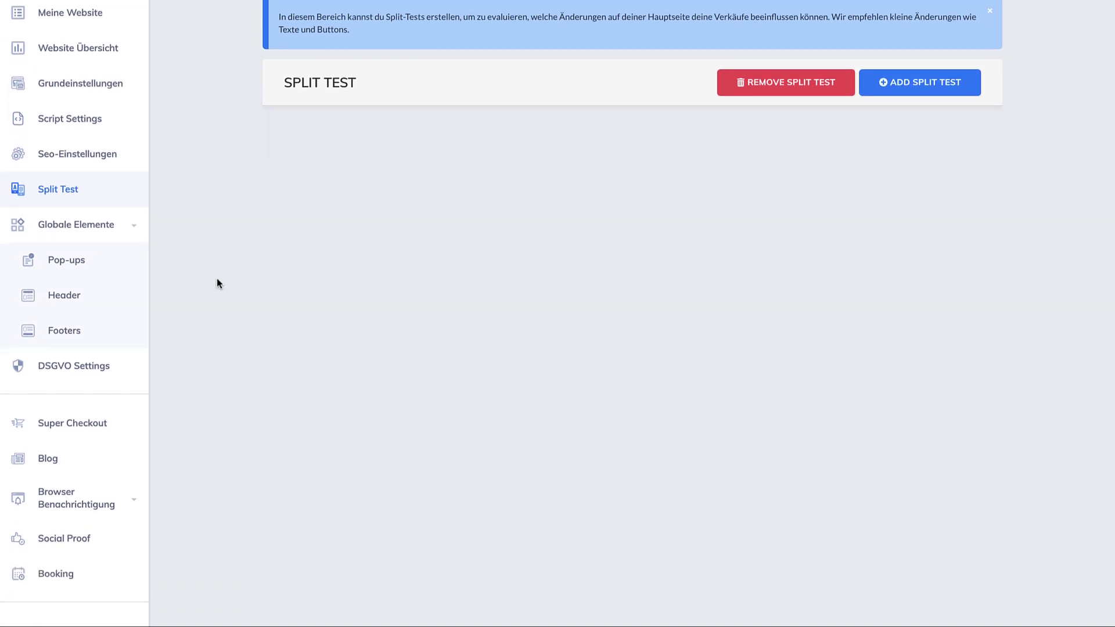
left_click(64, 295)
scroll(341, 351, "down", 1)
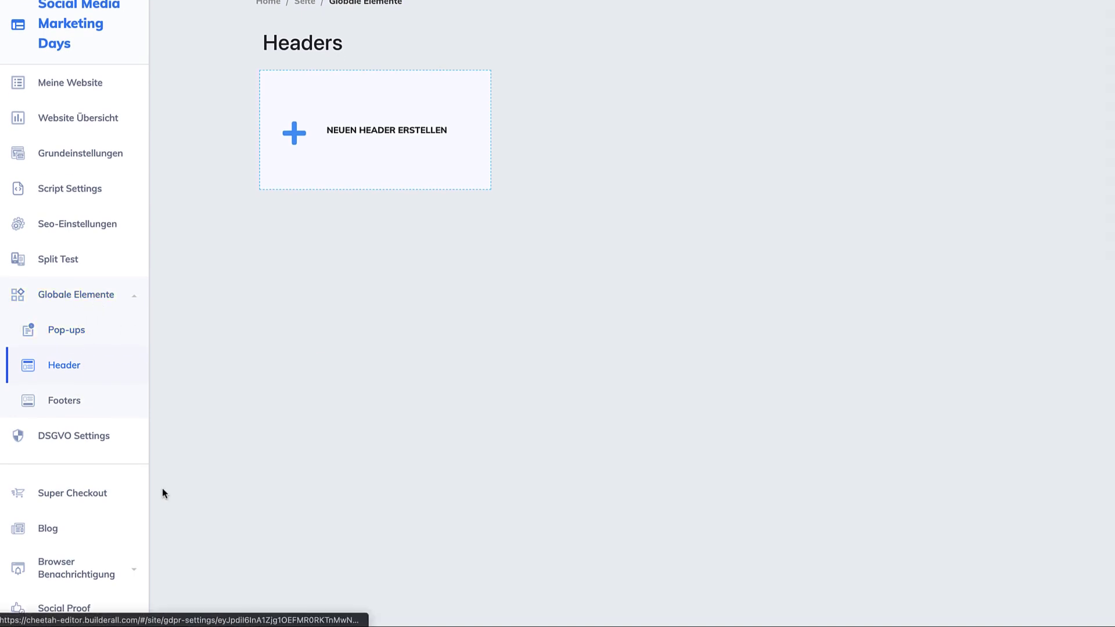
scroll(279, 403, "down", 1)
scroll(279, 404, "down", 2)
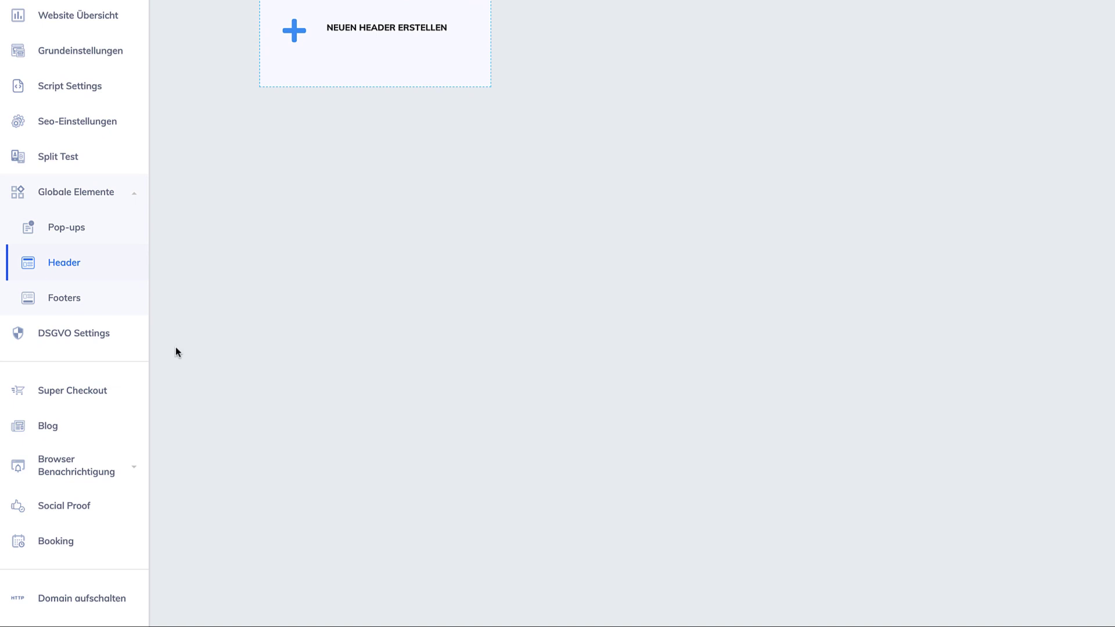
scroll(175, 347, "up", 2)
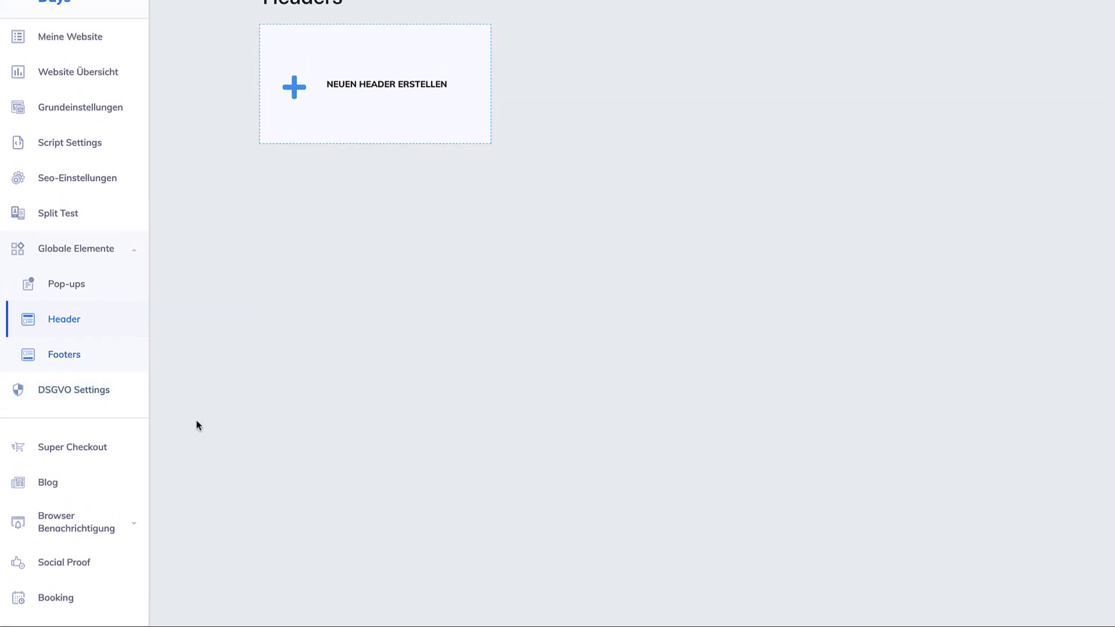
scroll(469, 443, "up", 3)
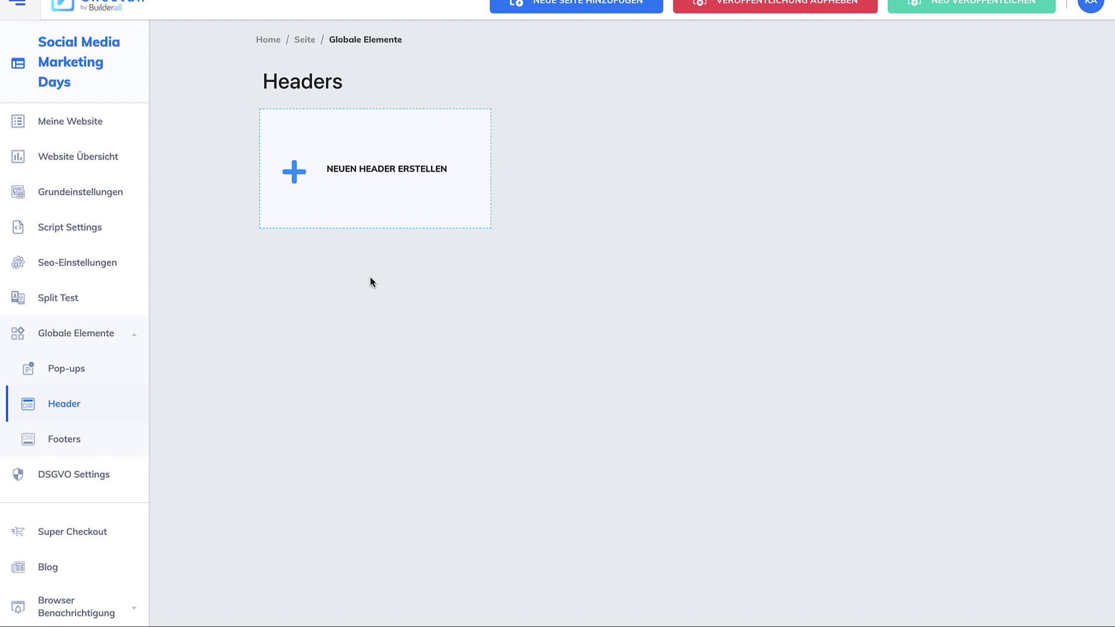
Step: Open the DSGVO settings and examine the cookie banner options under Farben & Position and Texte
left_click(87, 479)
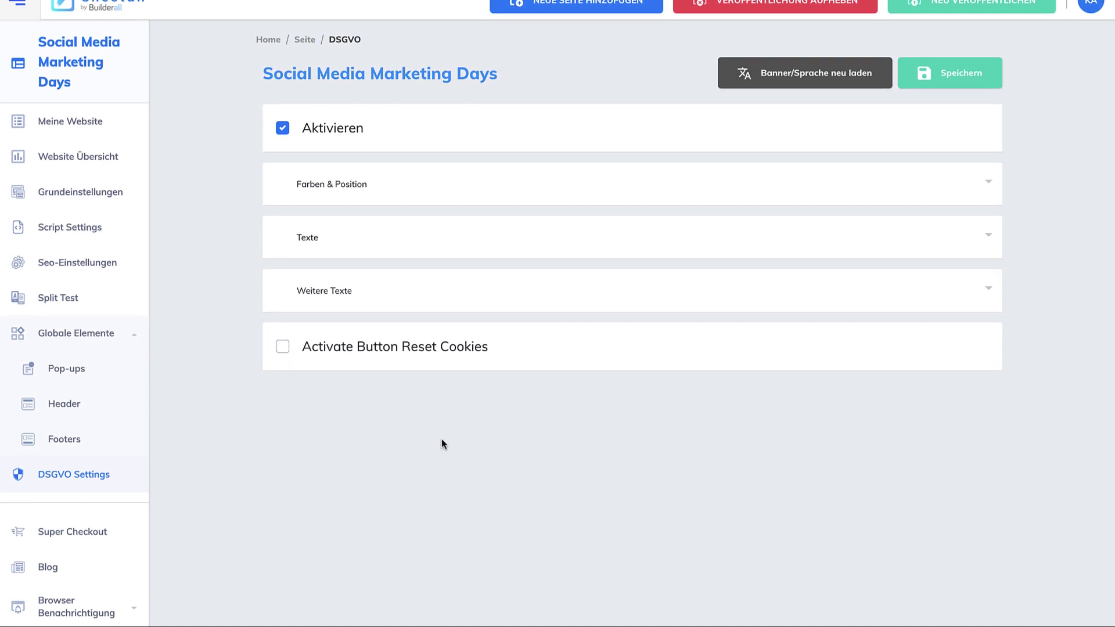
left_click(391, 190)
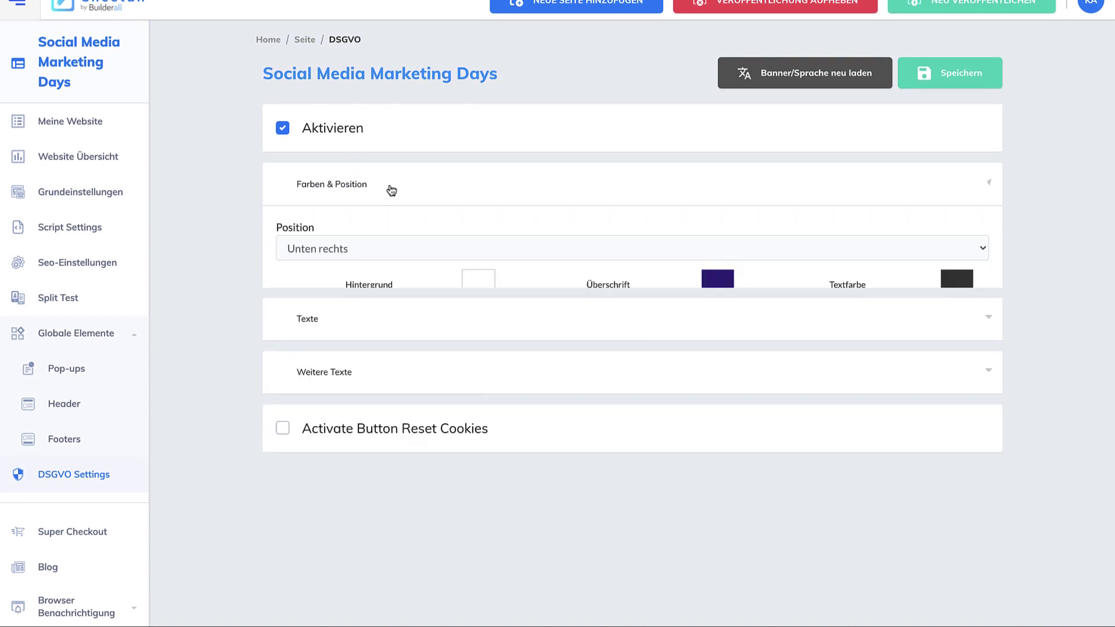
scroll(388, 328, "down", 5)
left_click(377, 332)
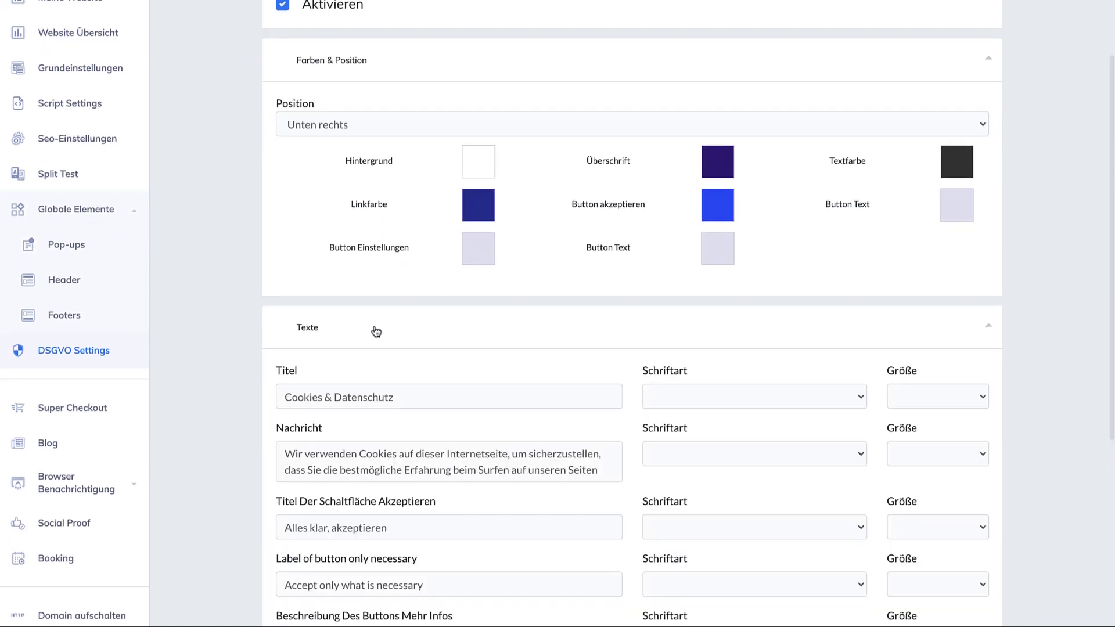
scroll(376, 332, "down", 6)
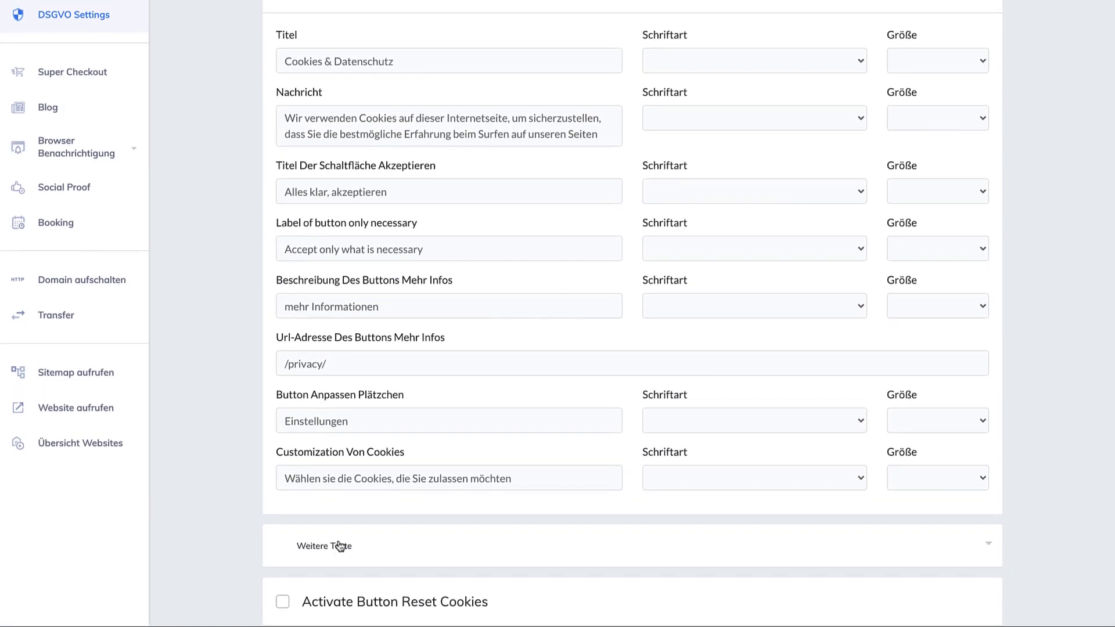
scroll(278, 553, "up", 6)
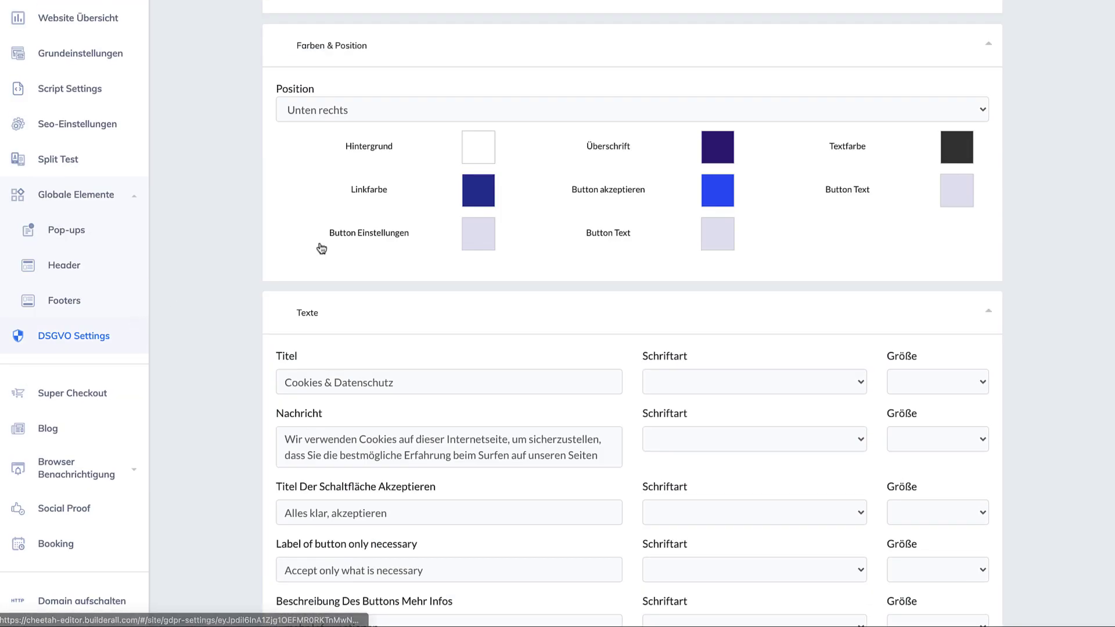
scroll(321, 249, "up", 3)
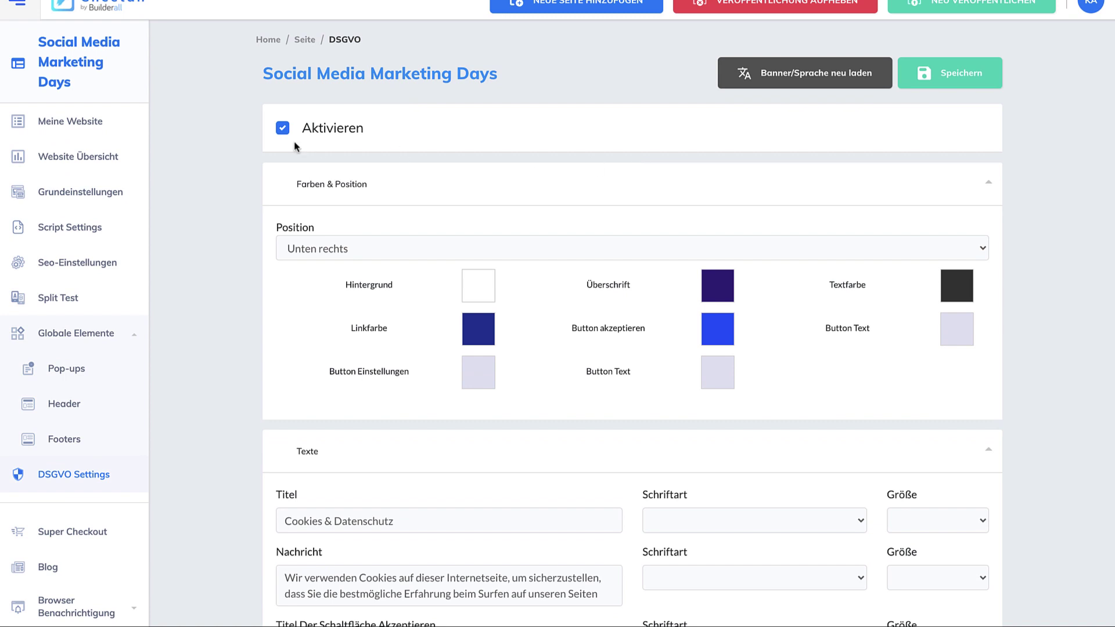
Step: Open the Domain aufschalten dialog to view the domain connection field, and cancel it without entering a domain
scroll(209, 235, "down", 1)
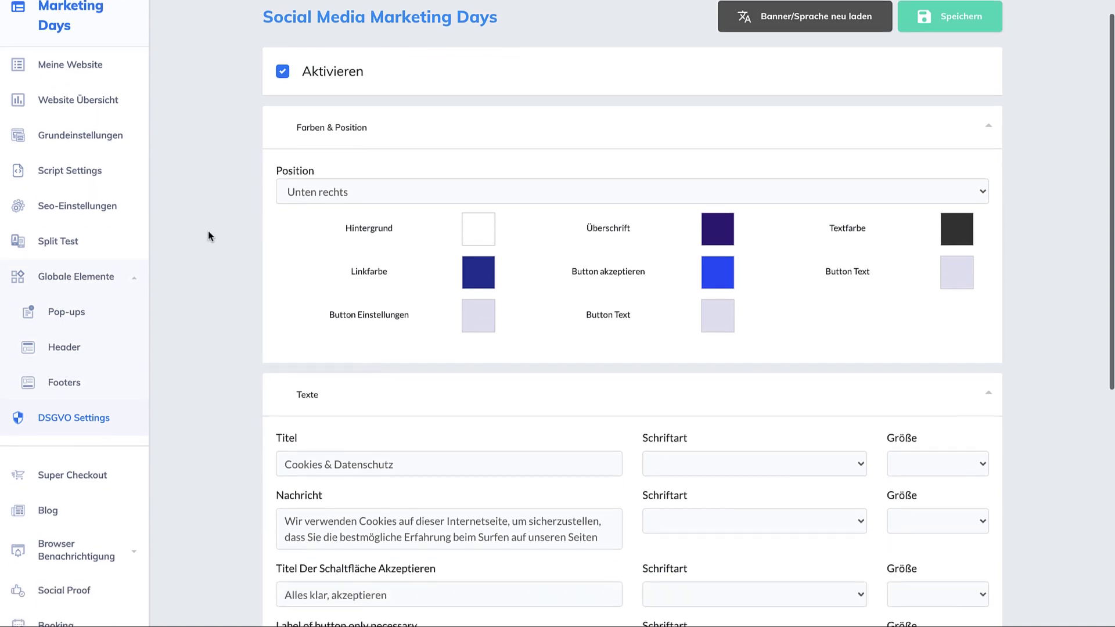
scroll(207, 234, "down", 1)
scroll(214, 316, "down", 2)
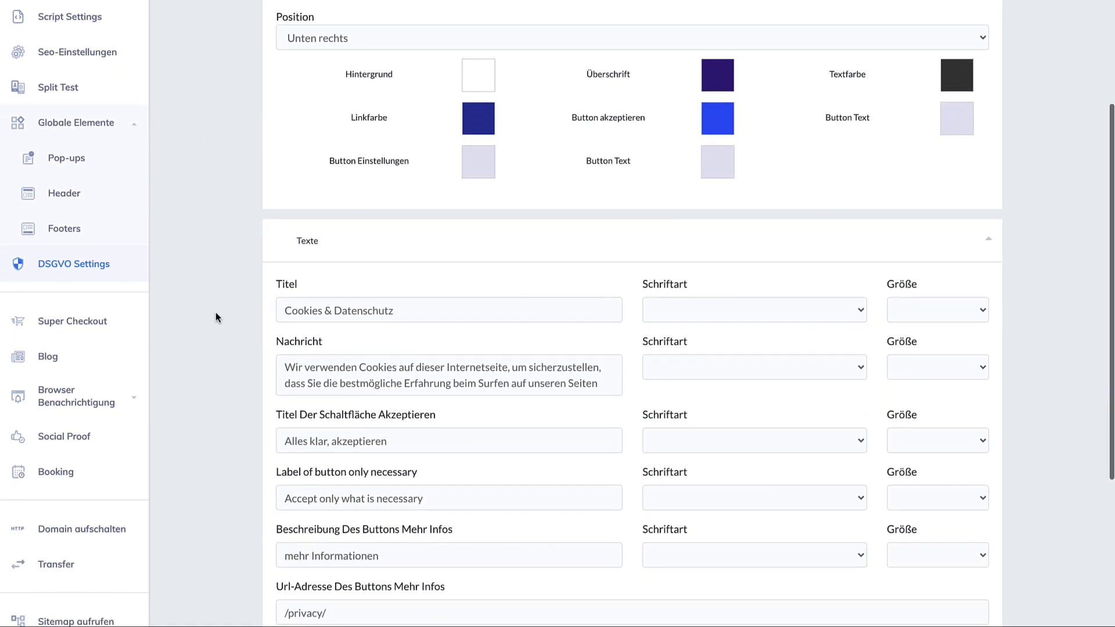
scroll(165, 566, "down", 2)
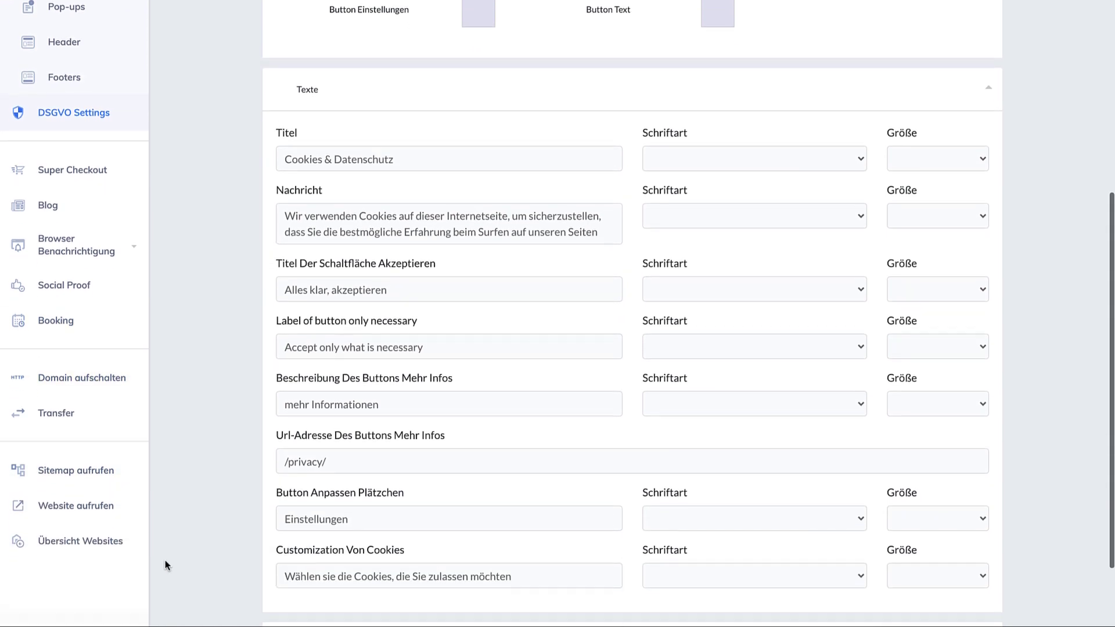
scroll(286, 403, "down", 2)
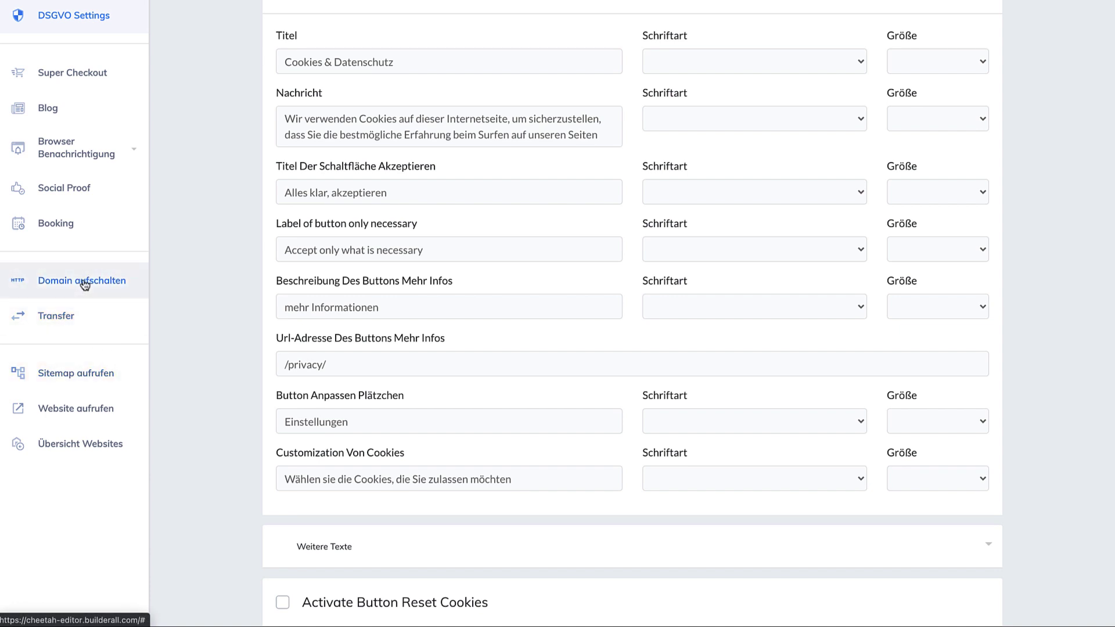
left_click(124, 284)
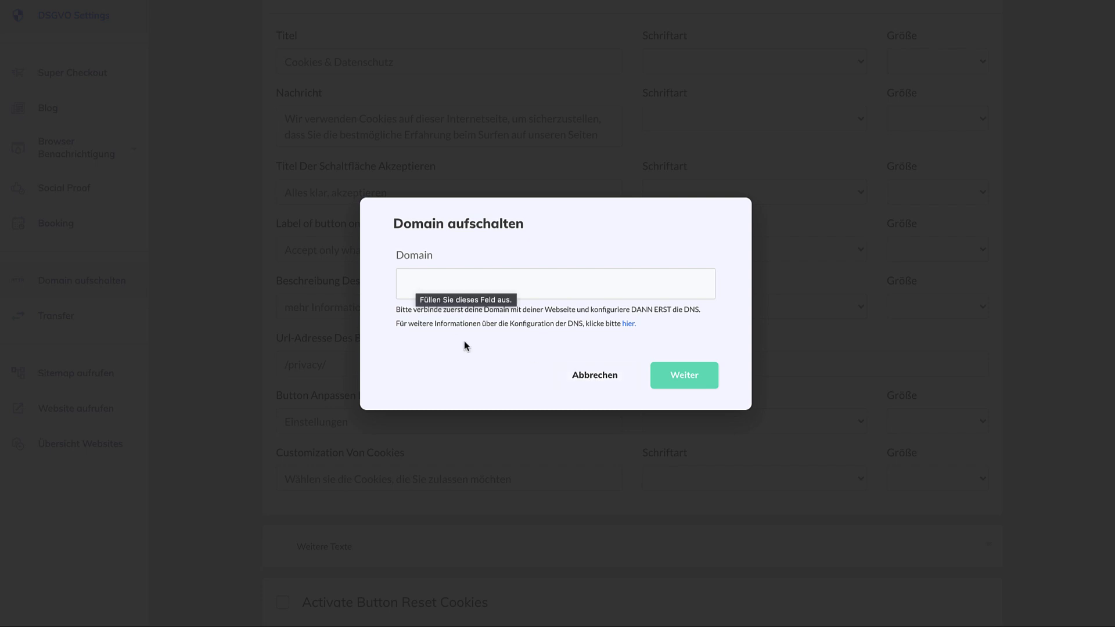
left_click(598, 378)
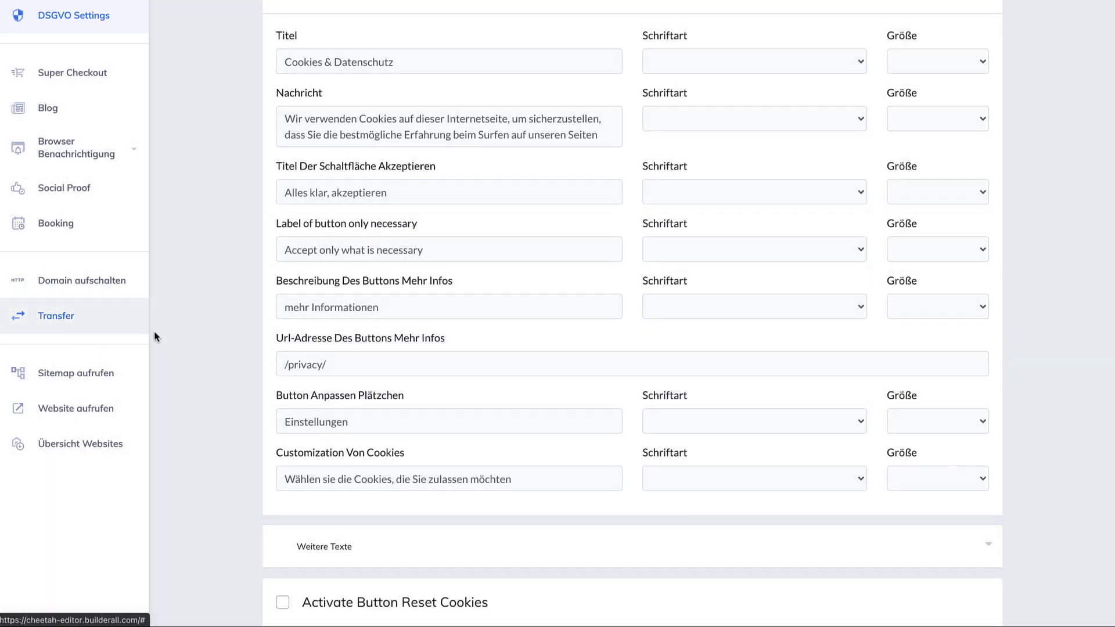
Step: Save the DSGVO settings and republish the website
scroll(198, 367, "up", 1)
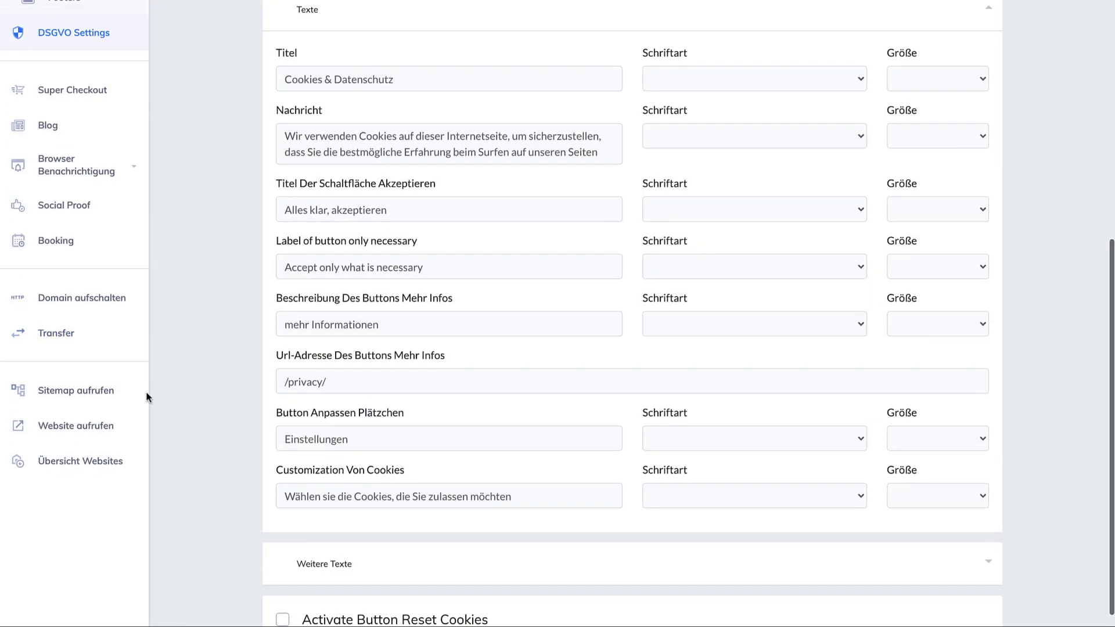
scroll(214, 465, "up", 2)
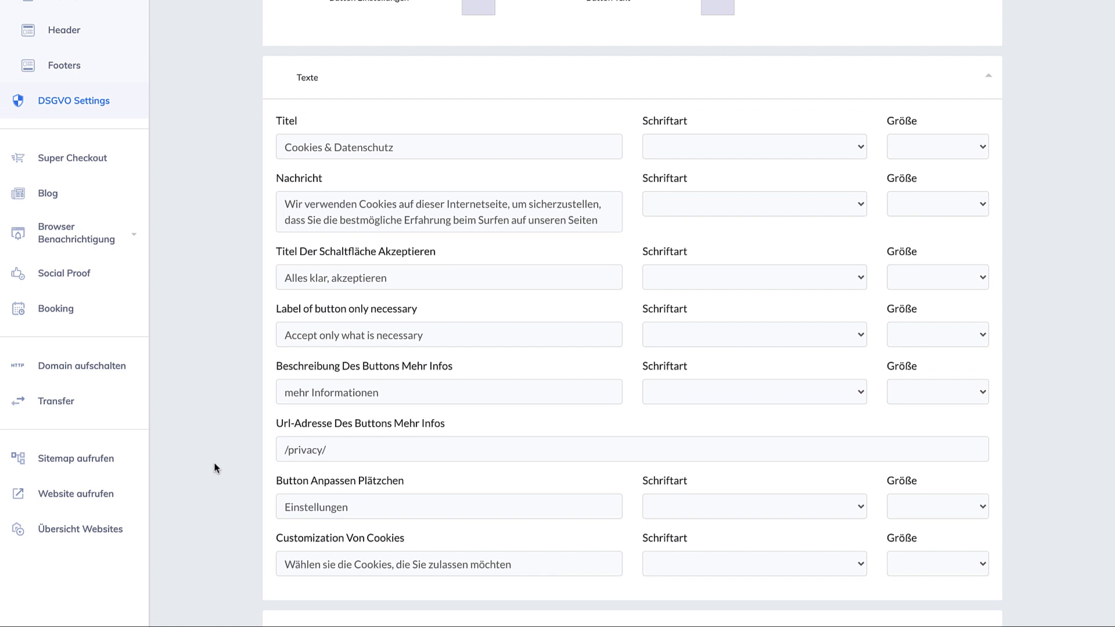
scroll(214, 468, "down", 1)
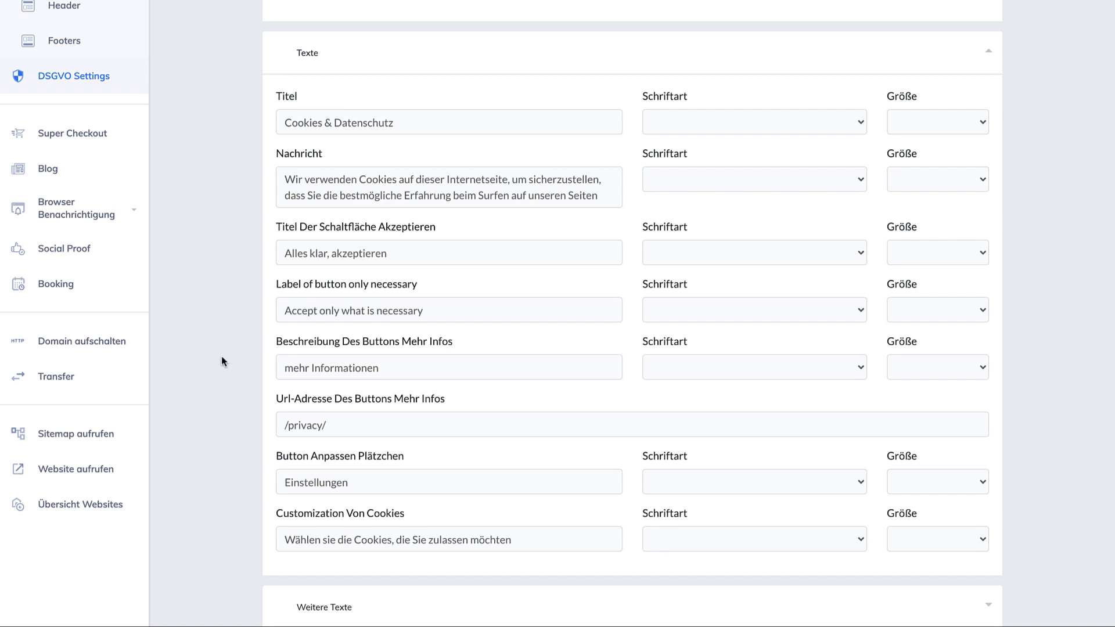
scroll(222, 357, "up", 10)
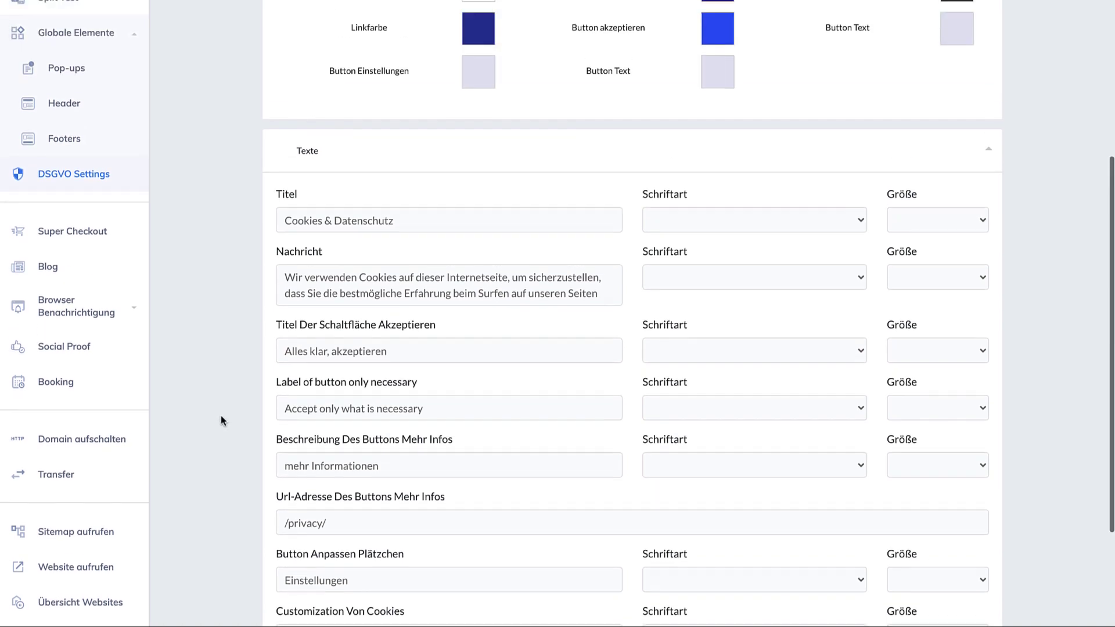
scroll(221, 416, "up", 1)
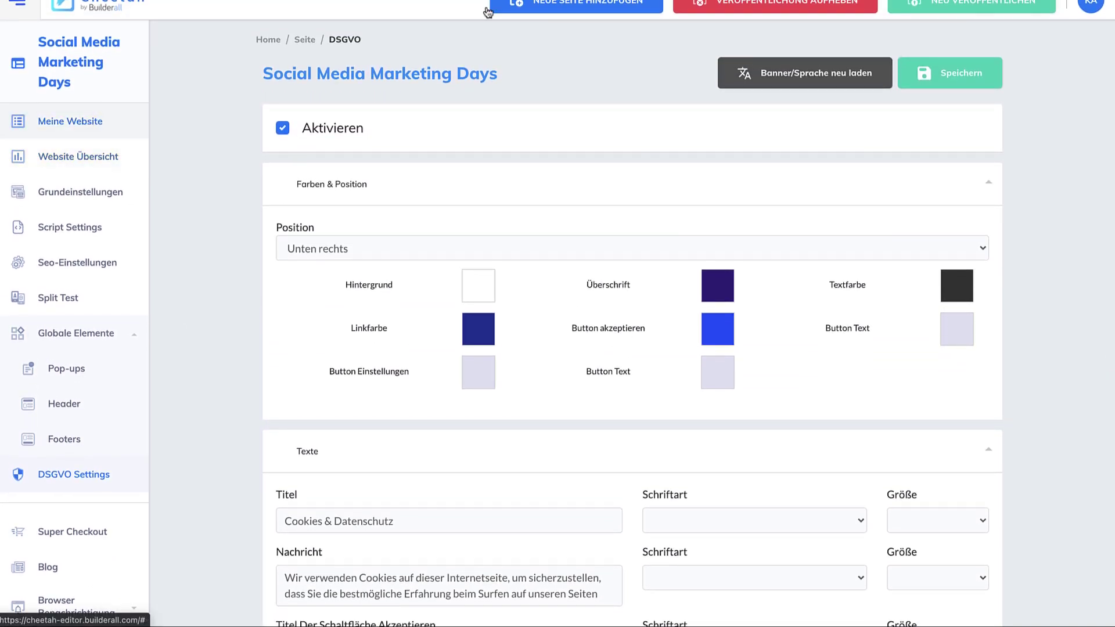
left_click(966, 85)
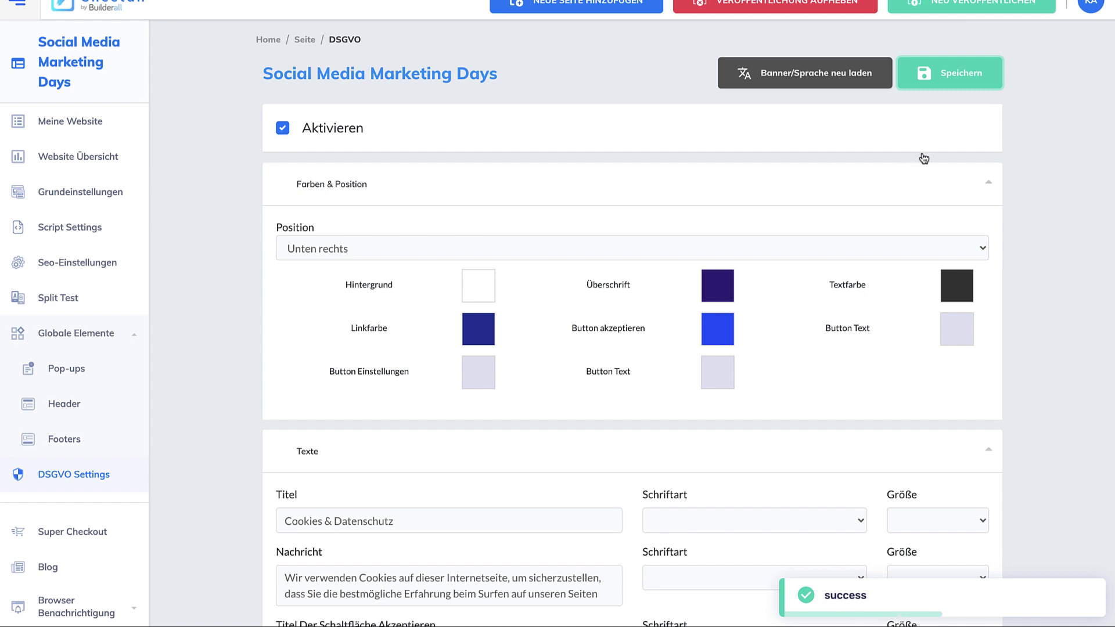
left_click(964, 5)
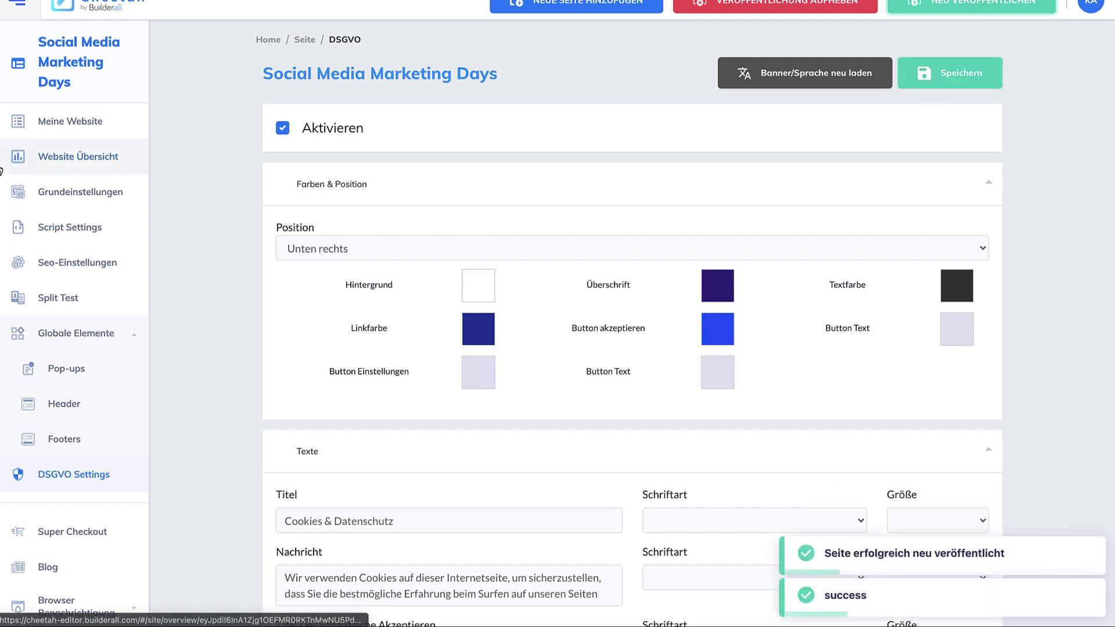
Step: Go to the Meine Website page overview and open the HOME page for editing
left_click(99, 120)
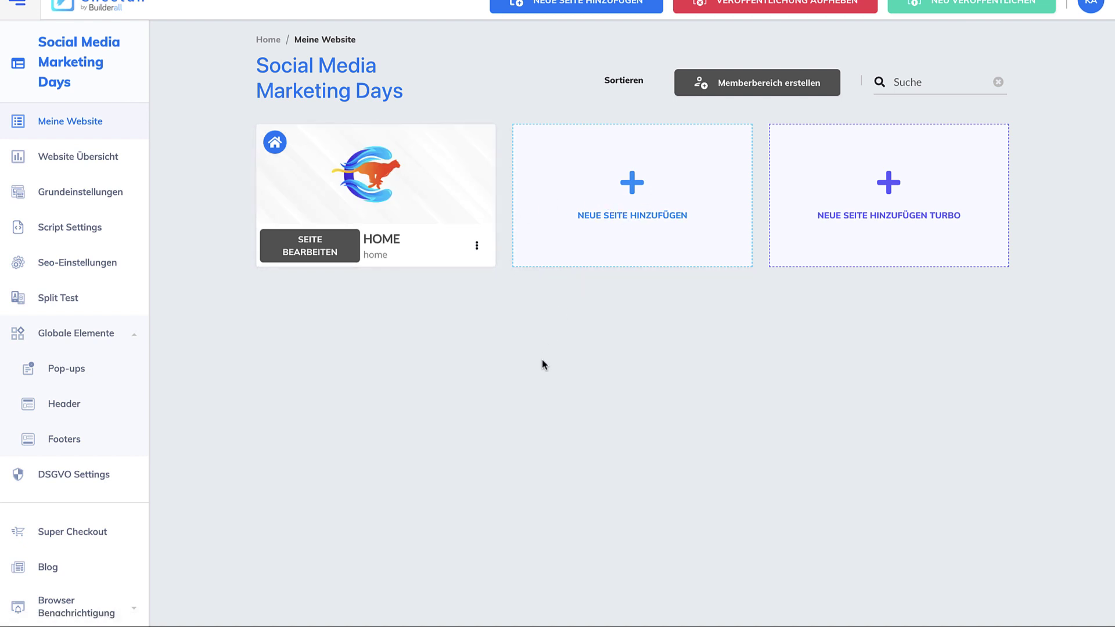
left_click(322, 254)
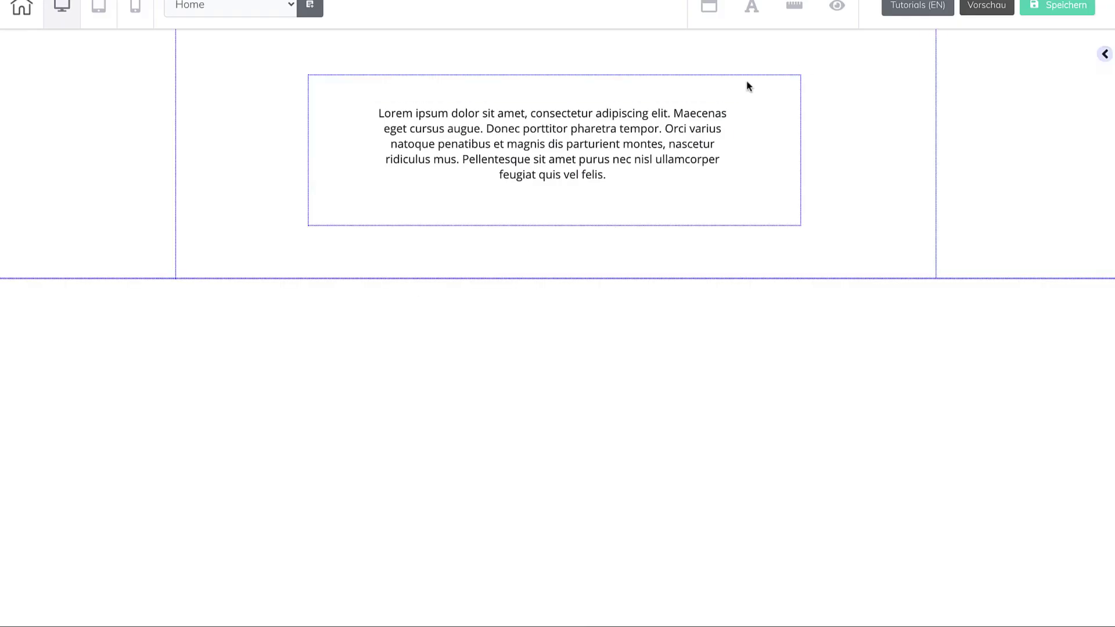
Step: Delete the box with the Lorem ipsum text and the banner that contains it from the Home page
left_click(787, 110)
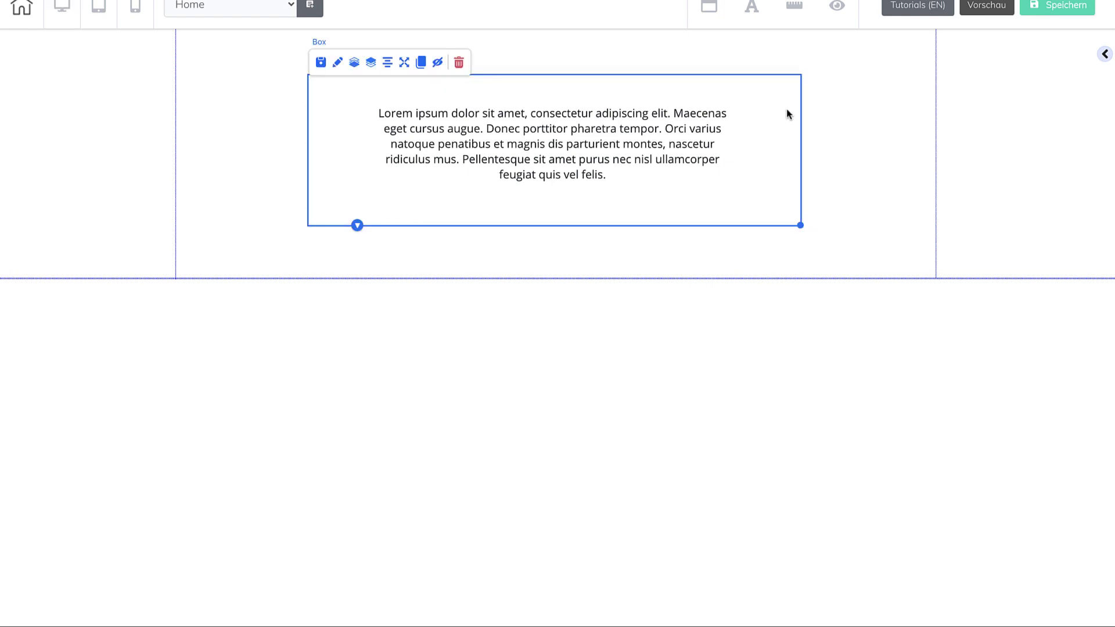
left_click(459, 63)
left_click(668, 342)
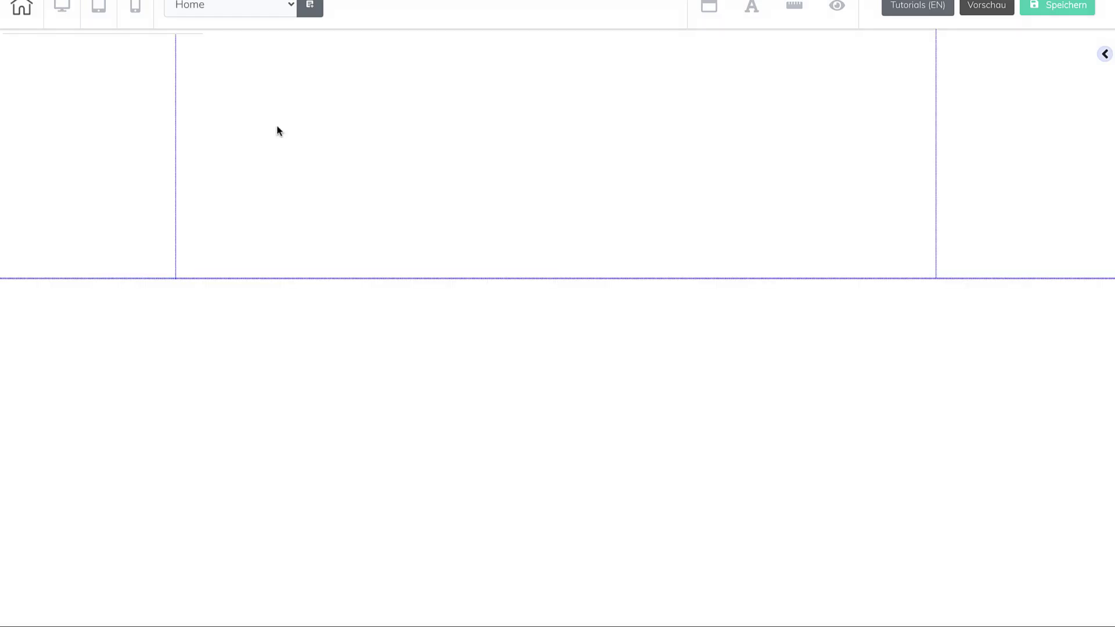
left_click(259, 43)
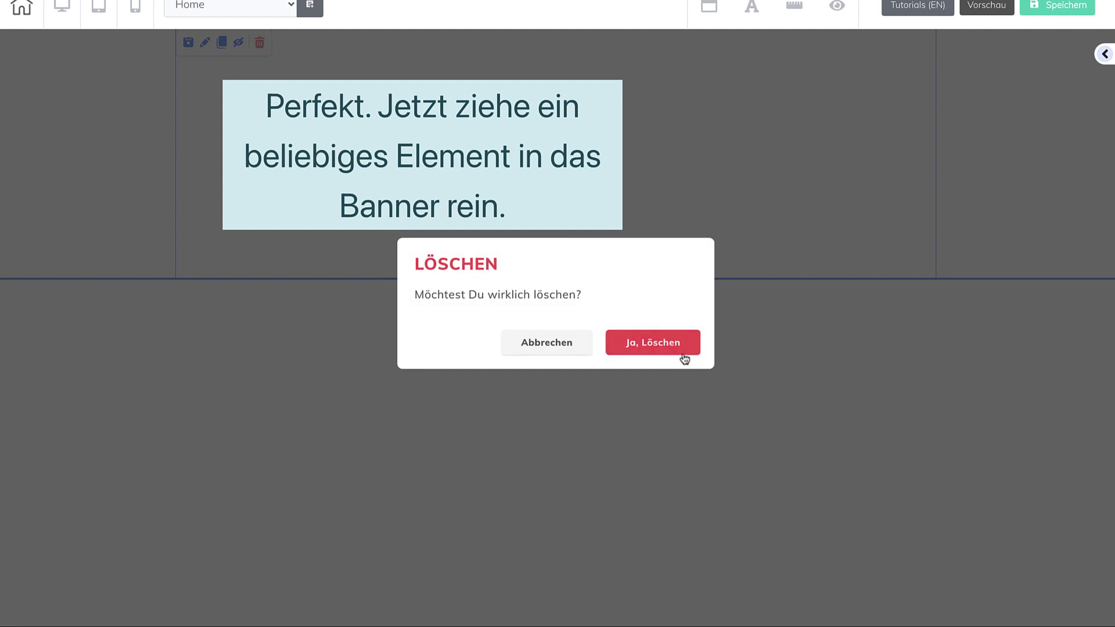
left_click(684, 358)
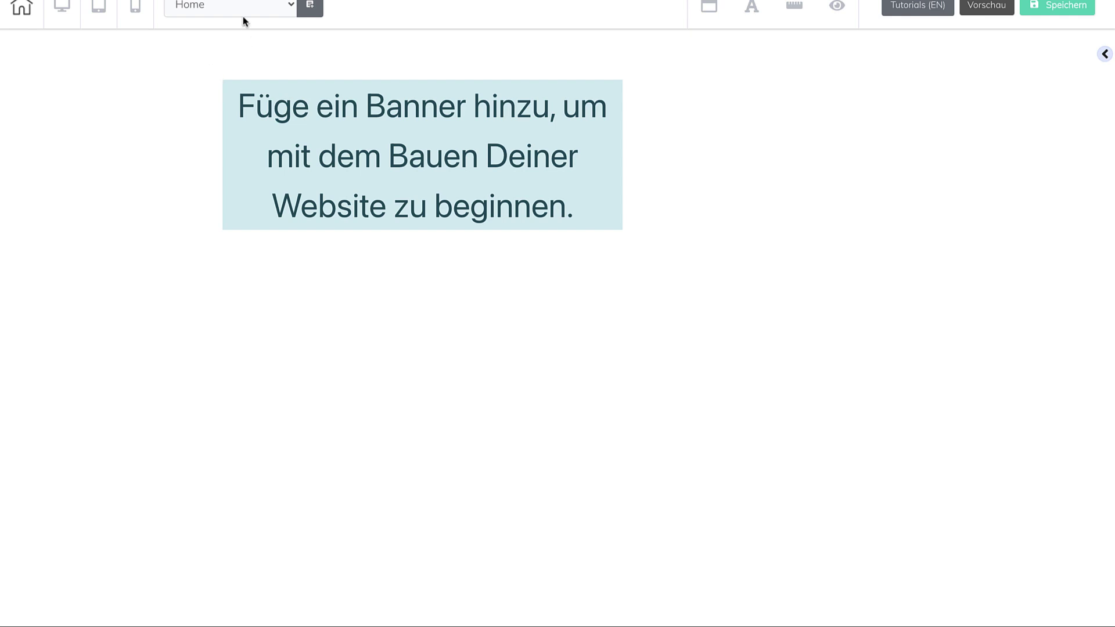
left_click(217, 8)
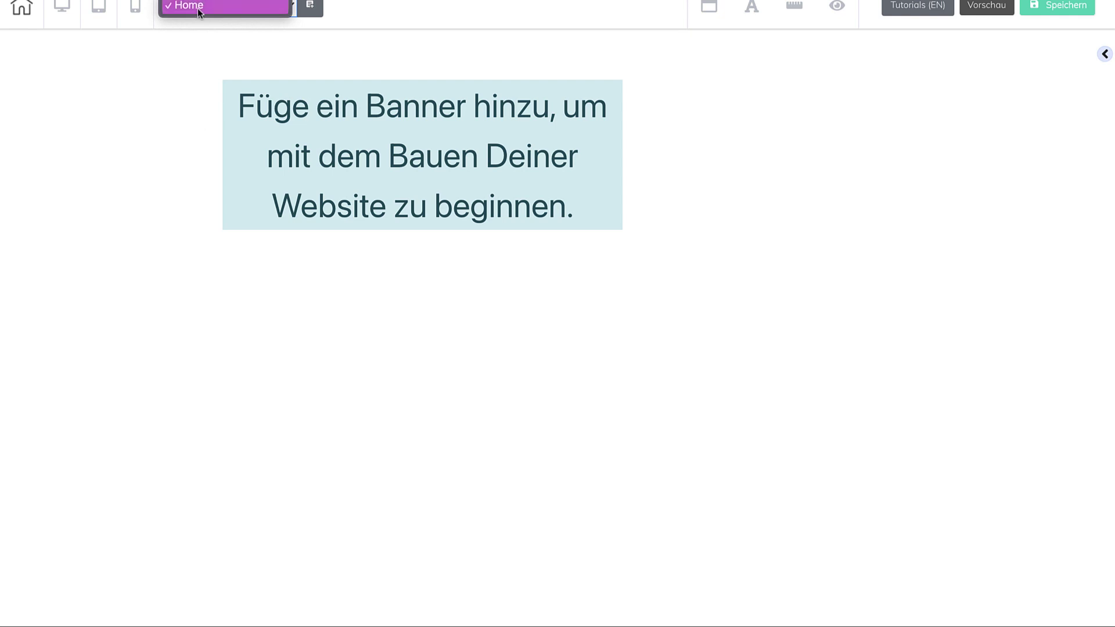
left_click(172, 124)
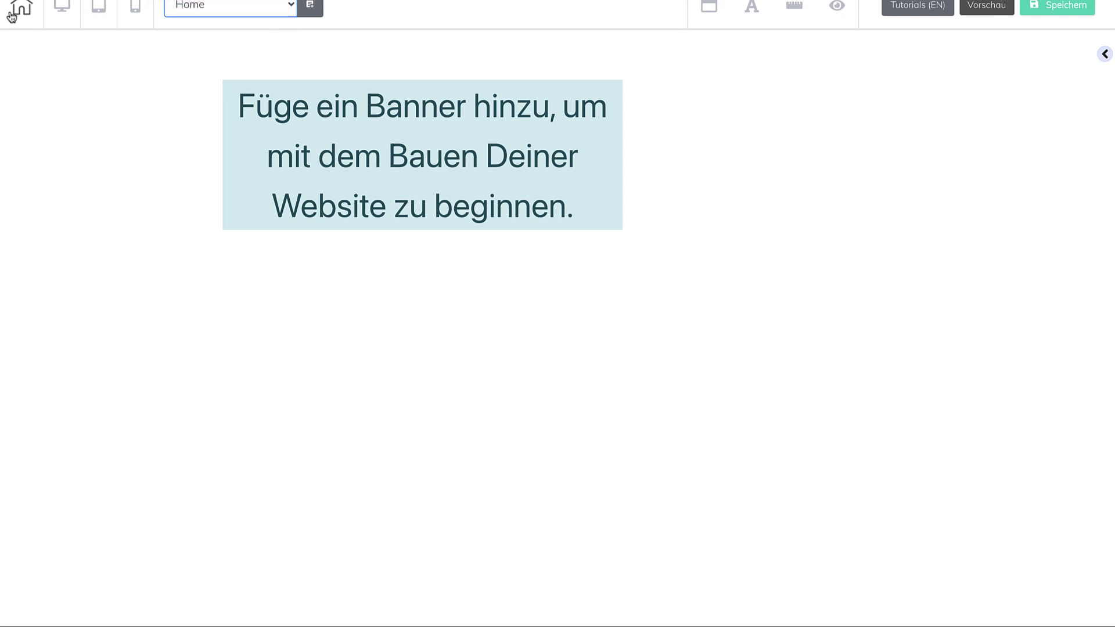
left_click(233, 13)
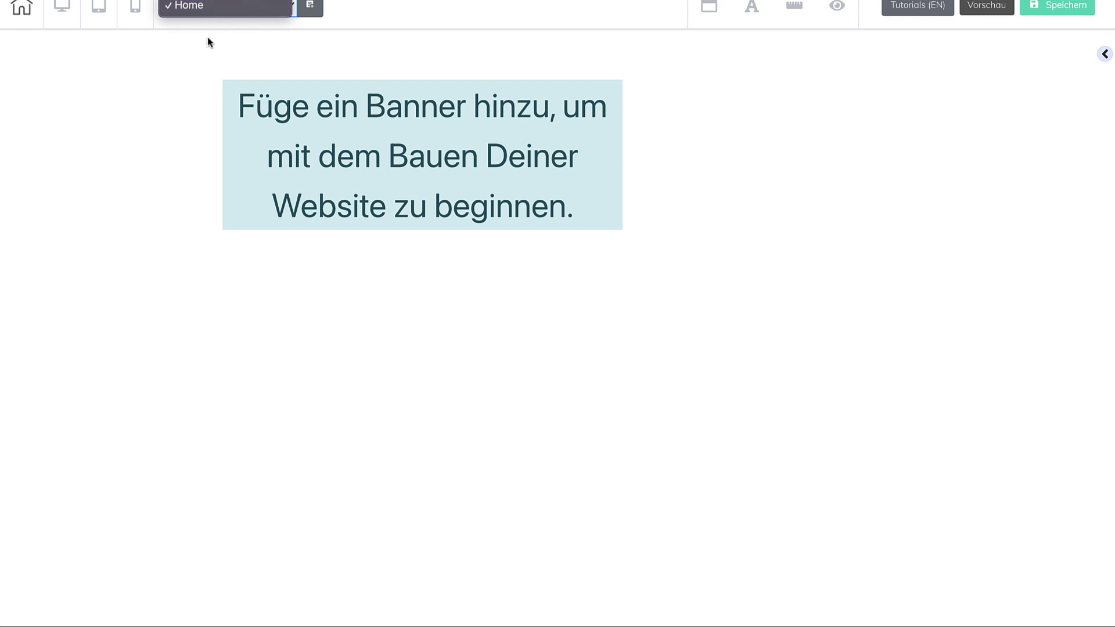
left_click(155, 118)
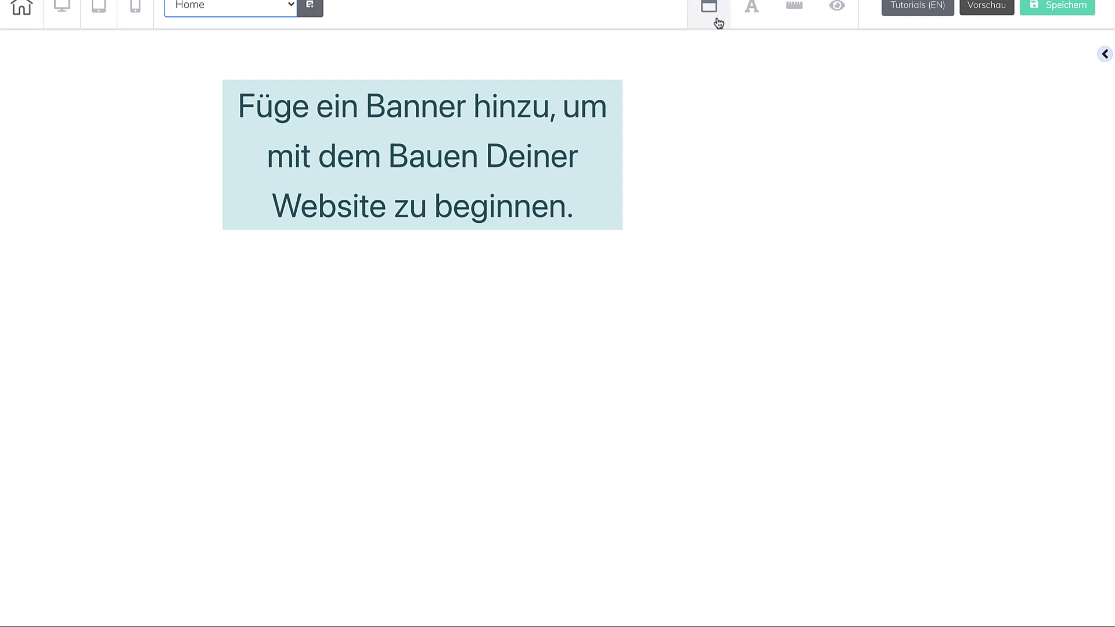
Step: Open the global font settings and examine the H1 heading's preview, font, size, line height and colour options
left_click(752, 11)
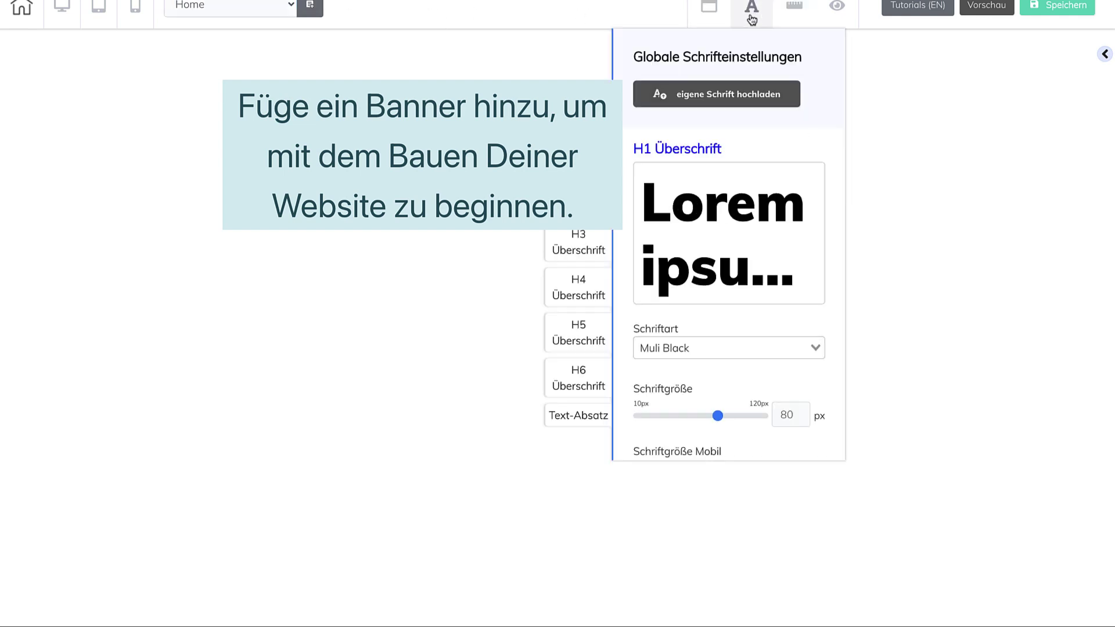
scroll(759, 174, "down", 1)
scroll(760, 174, "up", 1)
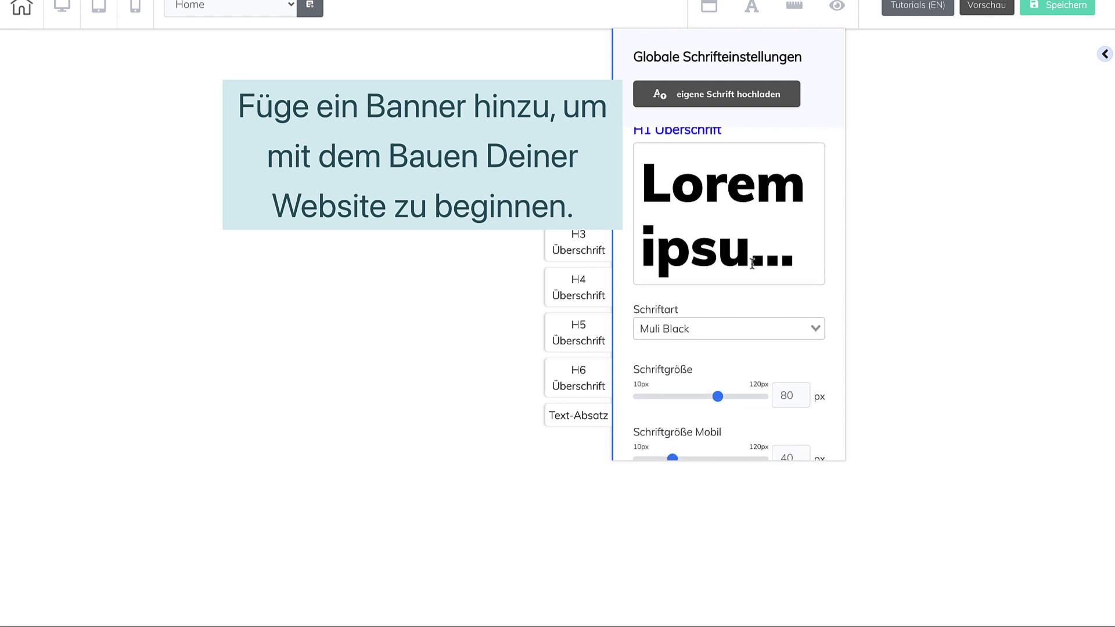
scroll(752, 263, "down", 1)
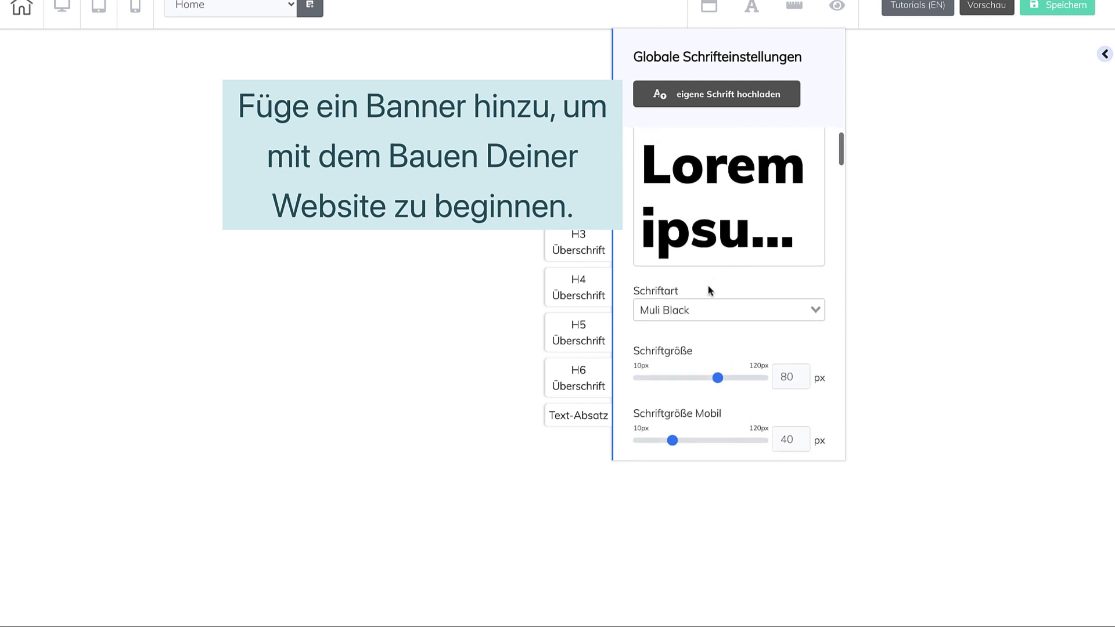
scroll(710, 288, "down", 1)
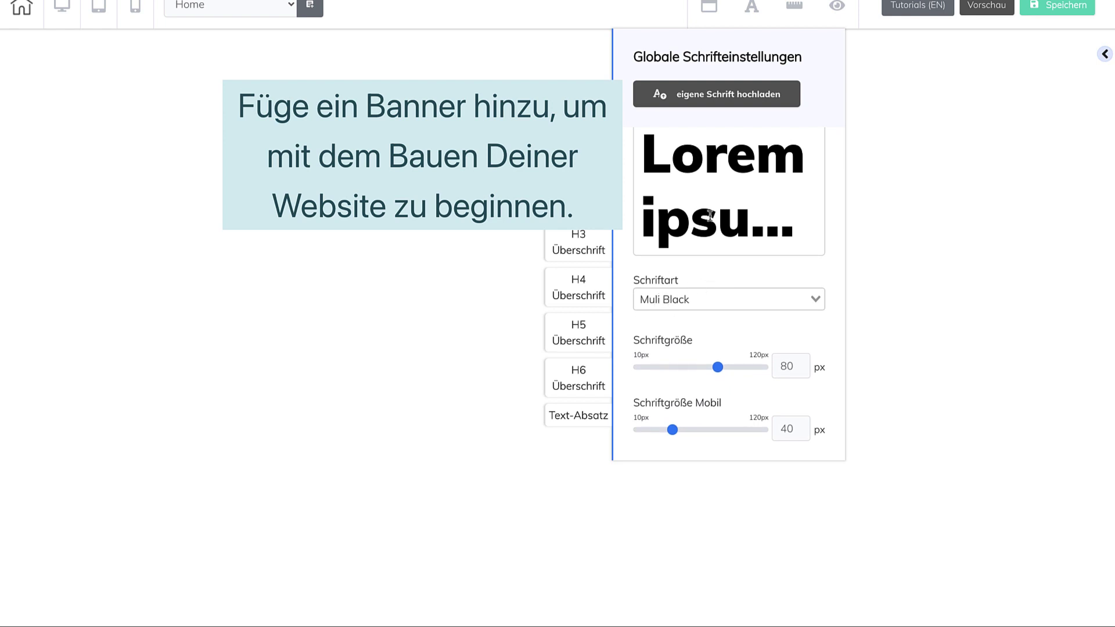
scroll(709, 214, "up", 2)
scroll(726, 206, "down", 5)
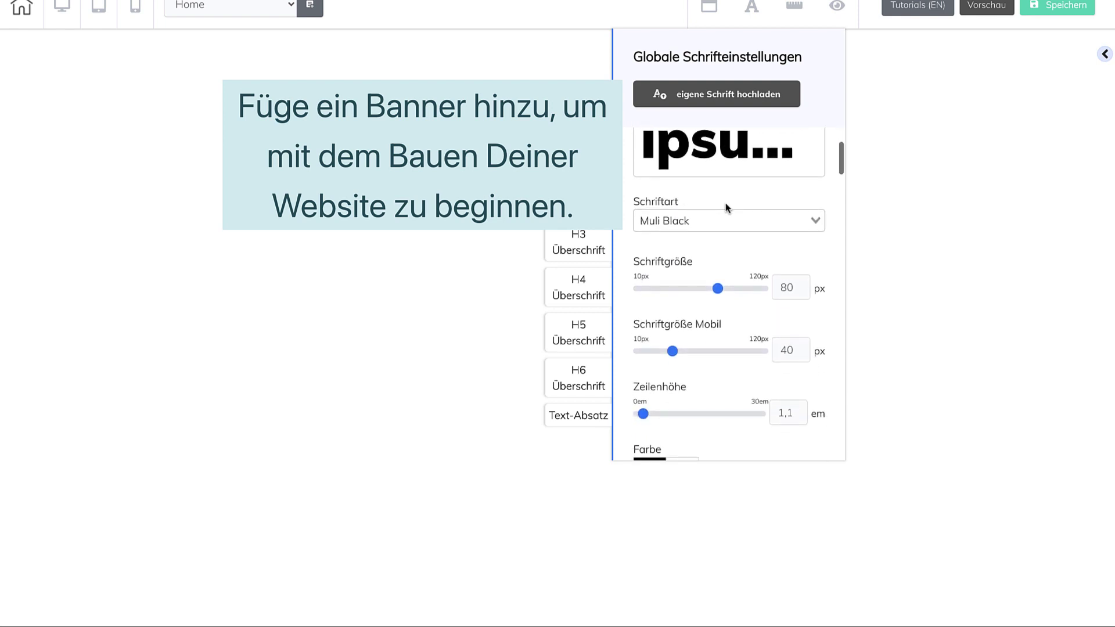
scroll(726, 208, "up", 5)
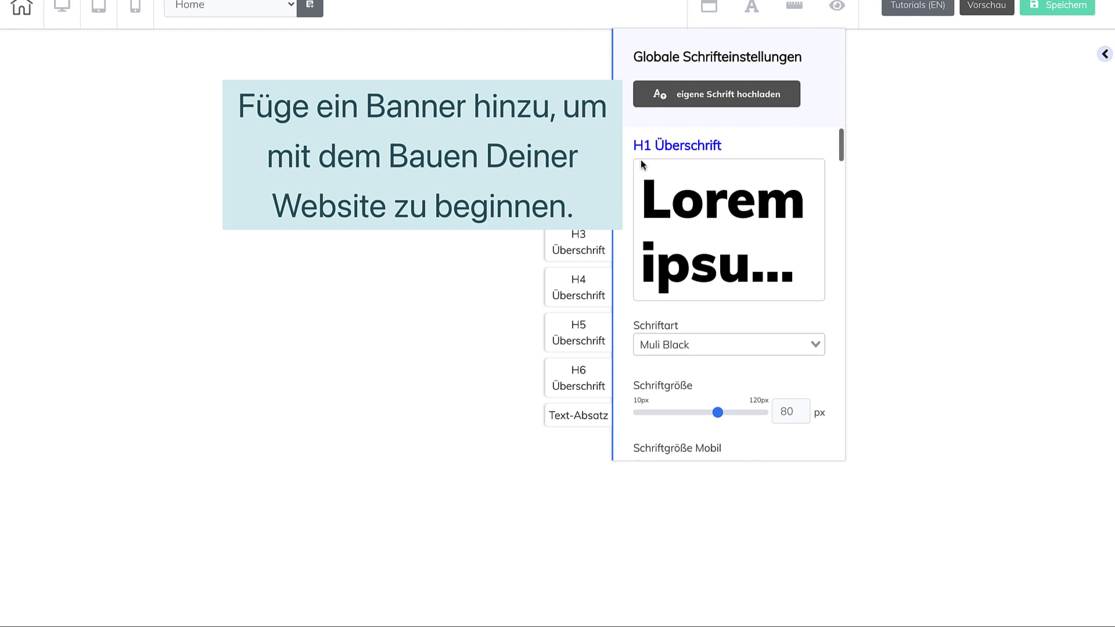
Step: Search the H1 heading's fonts for "muli" and set the font to Muli Black, leaving the font list closed
left_click(678, 349)
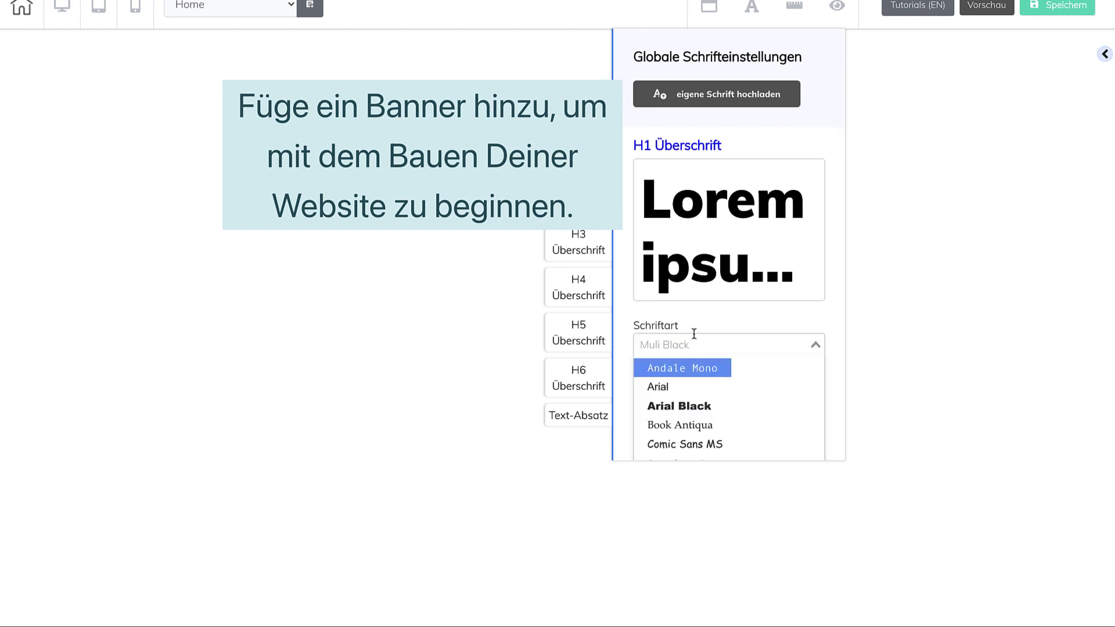
type("muli")
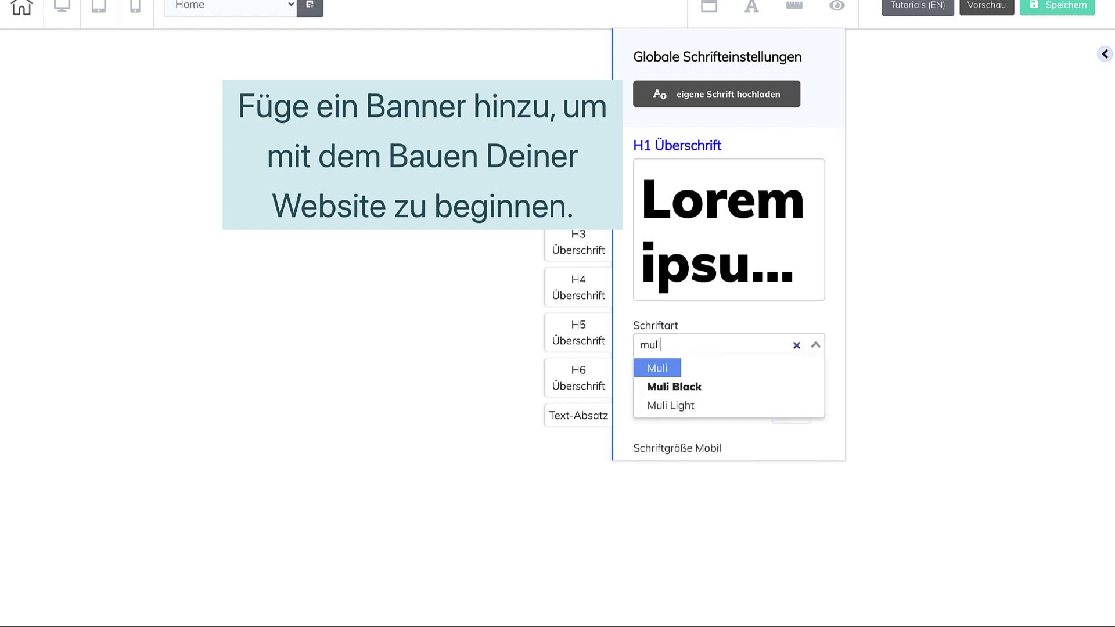
left_click(674, 387)
left_click(697, 343)
scroll(697, 342, "down", 1)
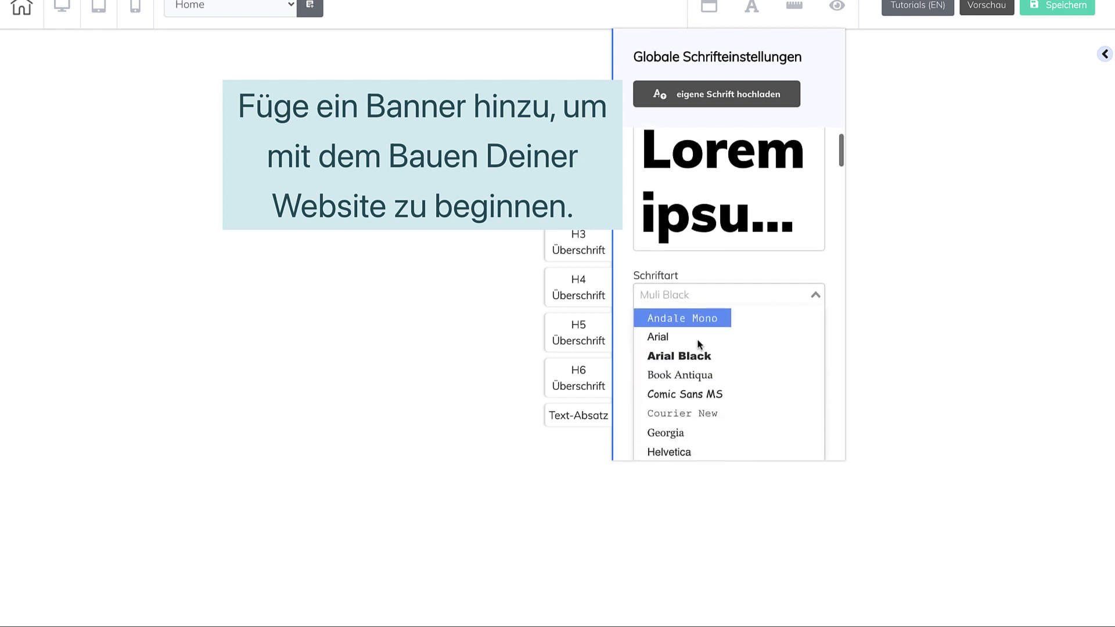
left_click(730, 200)
Step: Set the H1 heading's font size to 49 px and its mobile font size to 30 px
scroll(726, 273, "down", 2)
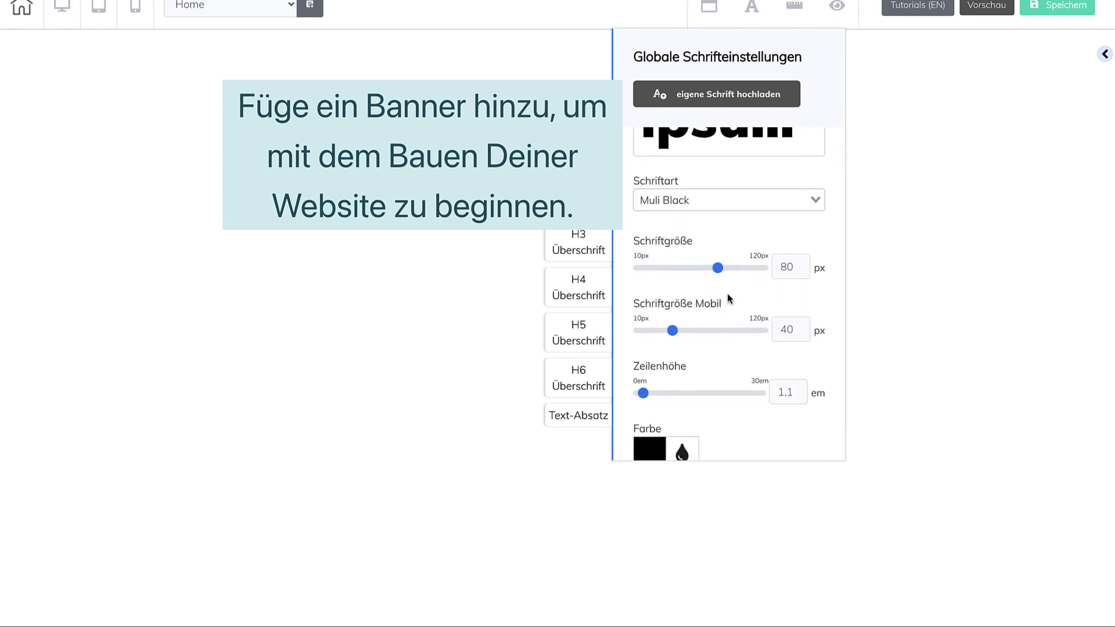
left_click_drag(718, 268, 668, 256)
scroll(645, 146, "down", 2)
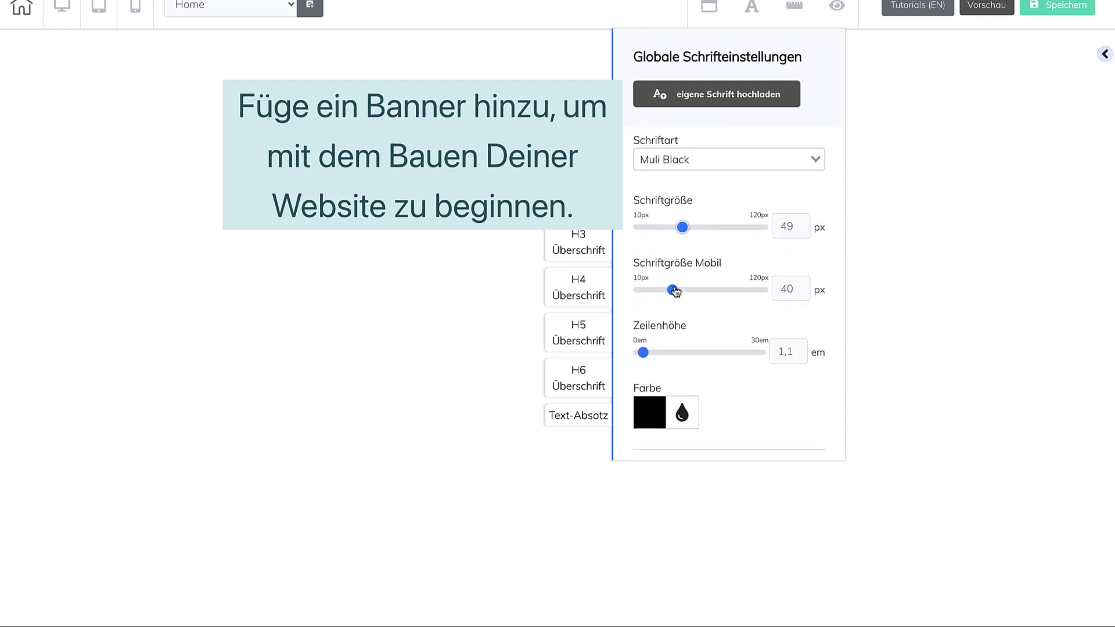
left_click_drag(672, 290, 662, 291)
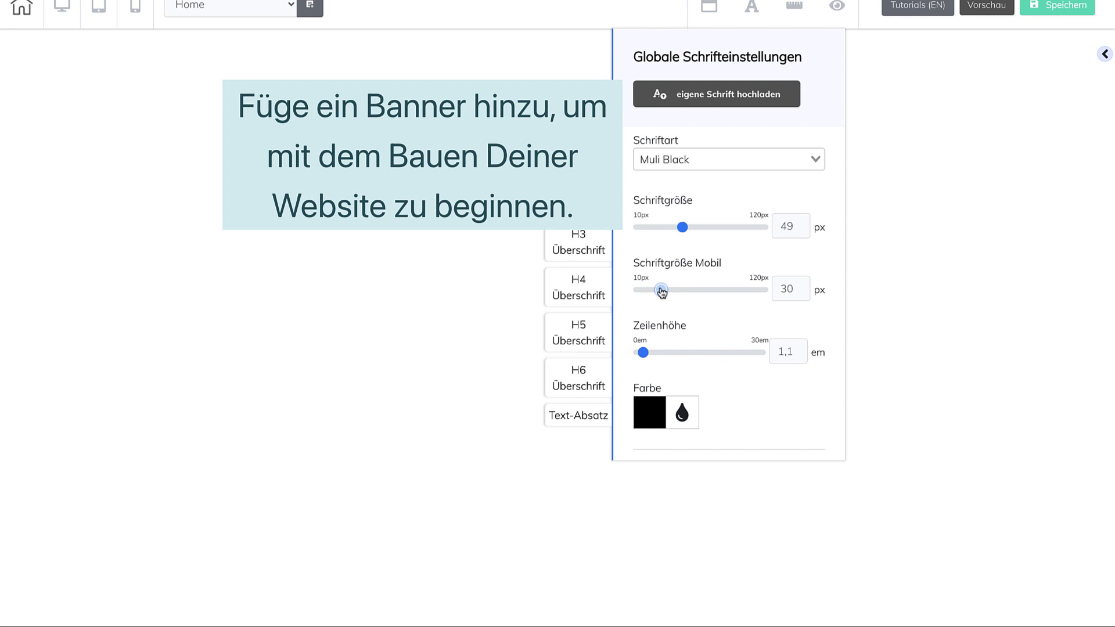
left_click(800, 348)
scroll(735, 367, "up", 3)
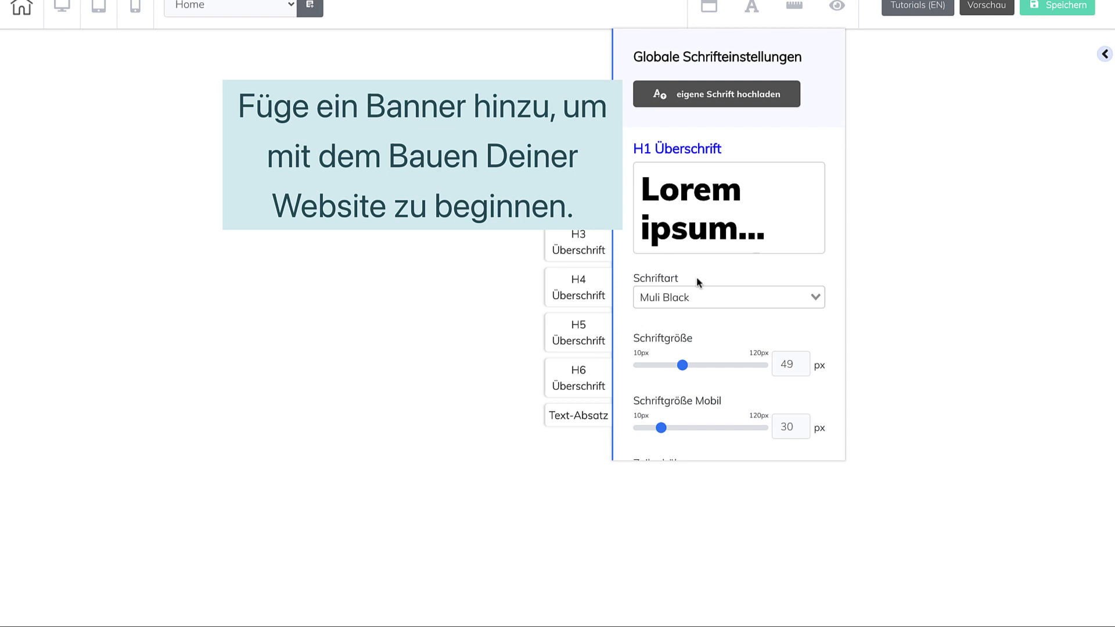
Step: Go to the H3 heading's font settings, search for "muli" and set the font to Muli
left_click(578, 252)
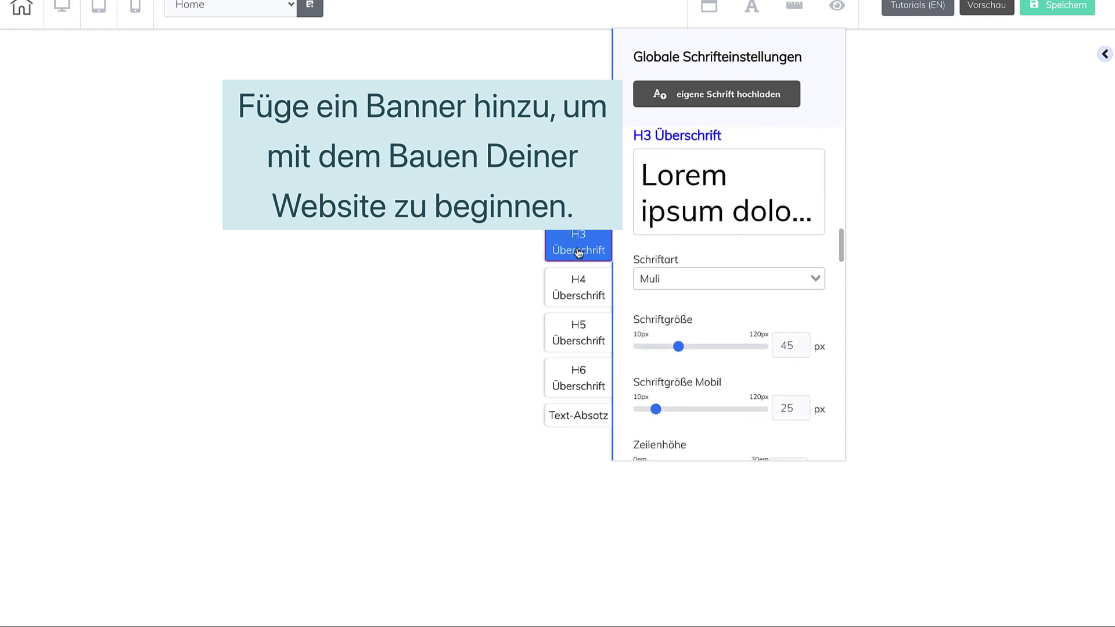
left_click(684, 287)
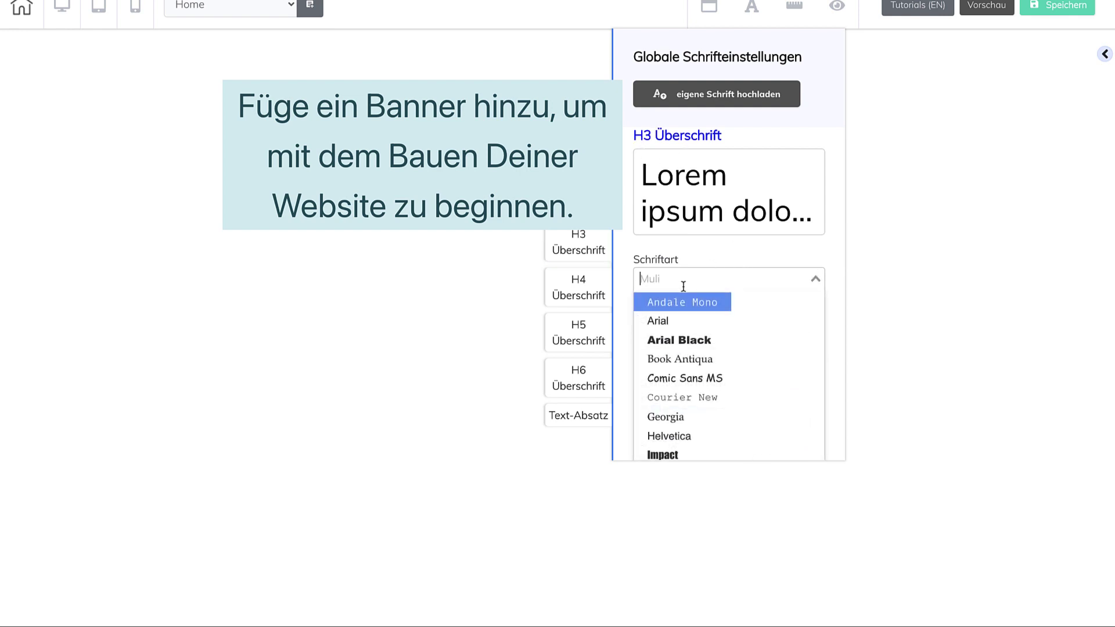
type("muli")
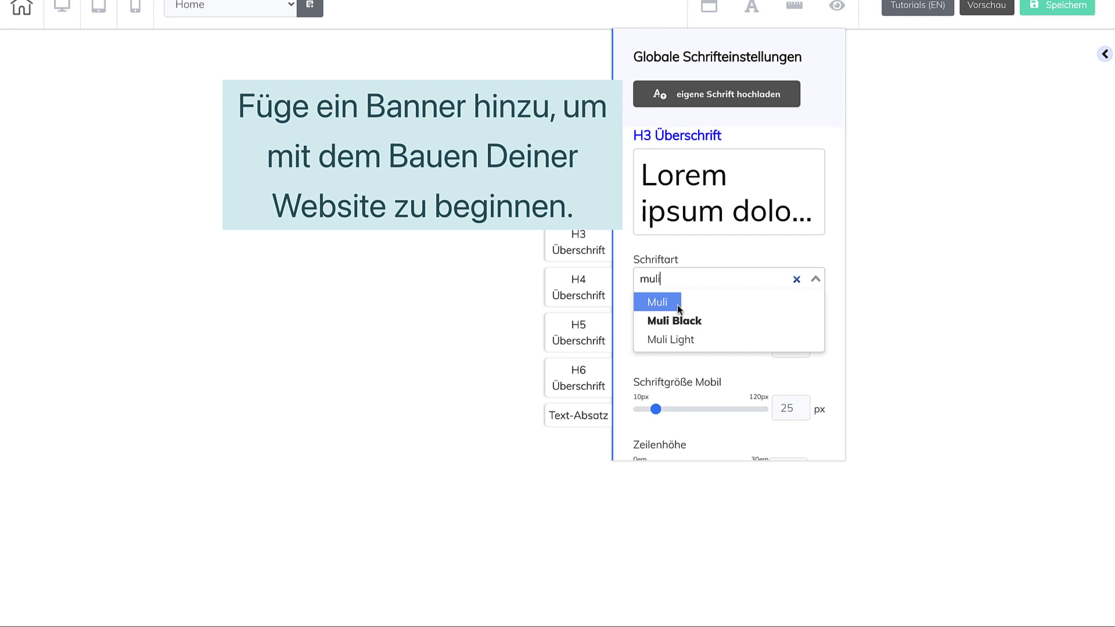
left_click(678, 303)
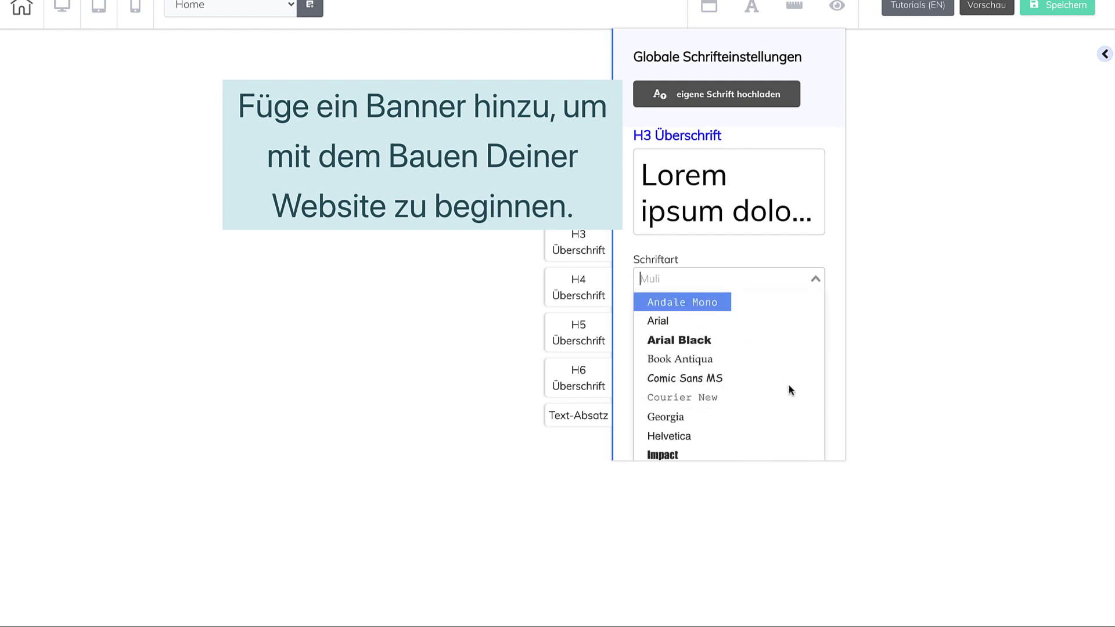
scroll(730, 255, "down", 1)
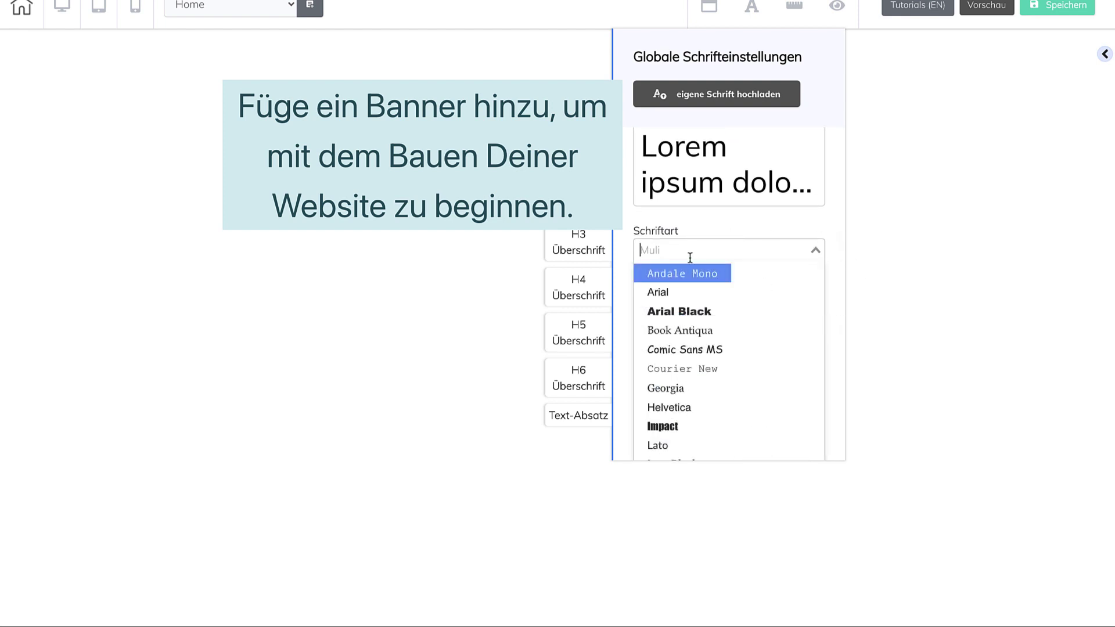
left_click(623, 348)
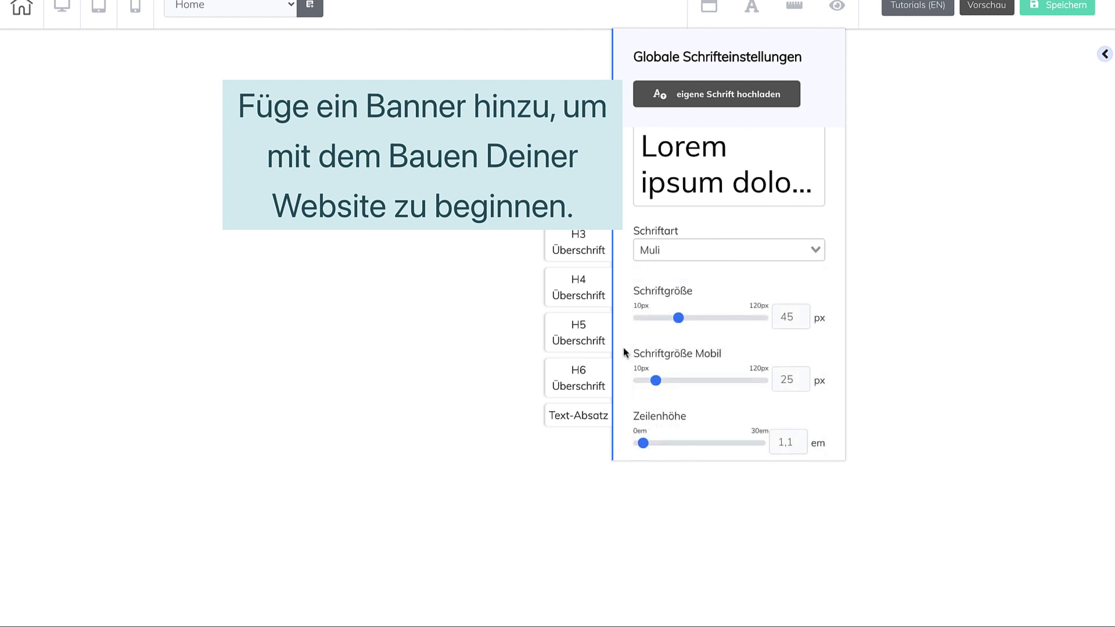
Step: Set the H3 heading's font size to 30 px
left_click_drag(681, 321, 661, 324)
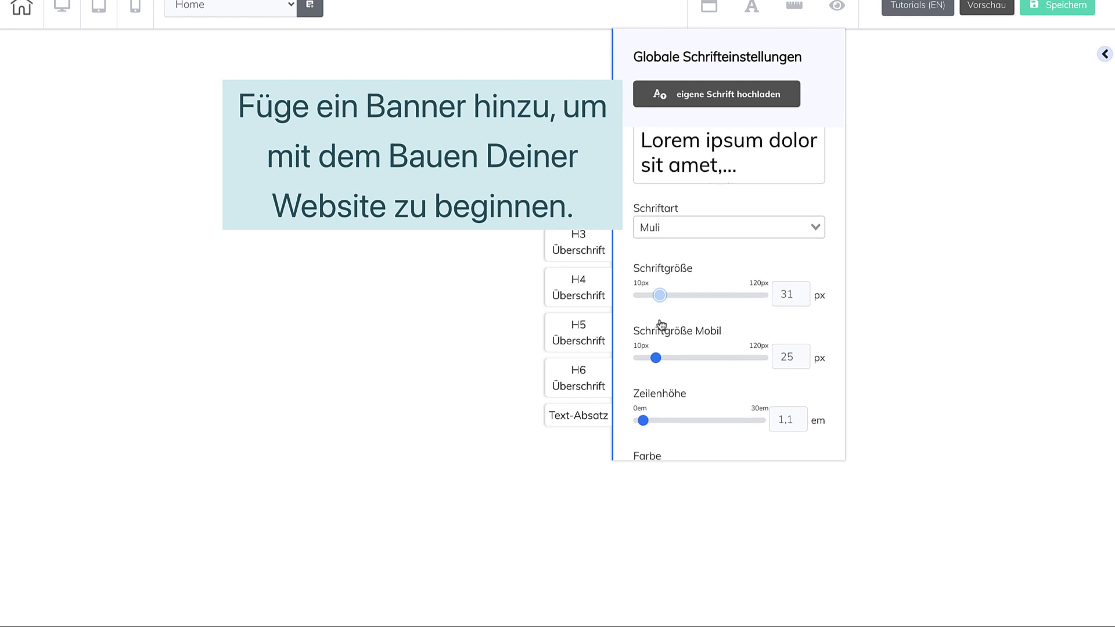
key("Left")
key("Left")
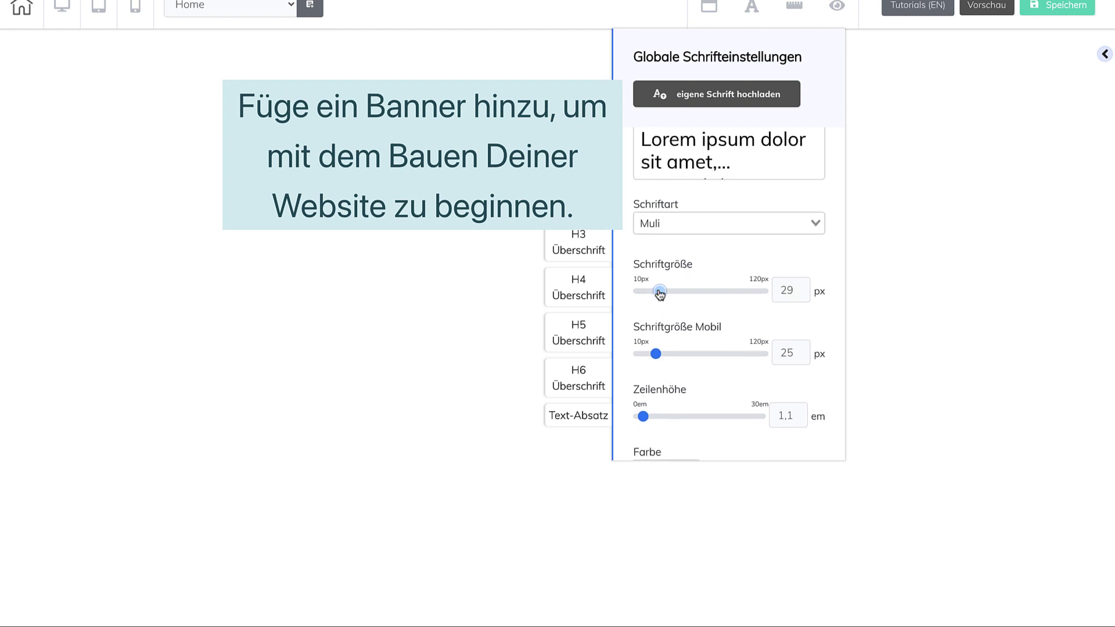
left_click(667, 293)
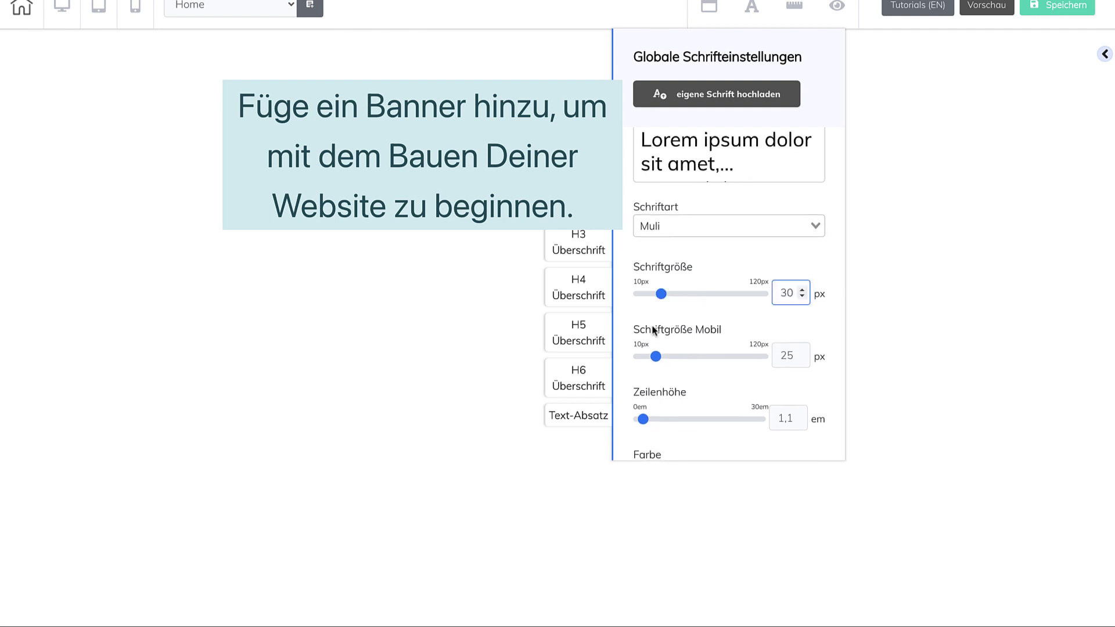
left_click(651, 334)
Step: Reduce the H3 heading's mobile font size slightly and close the global font settings
left_click(803, 359)
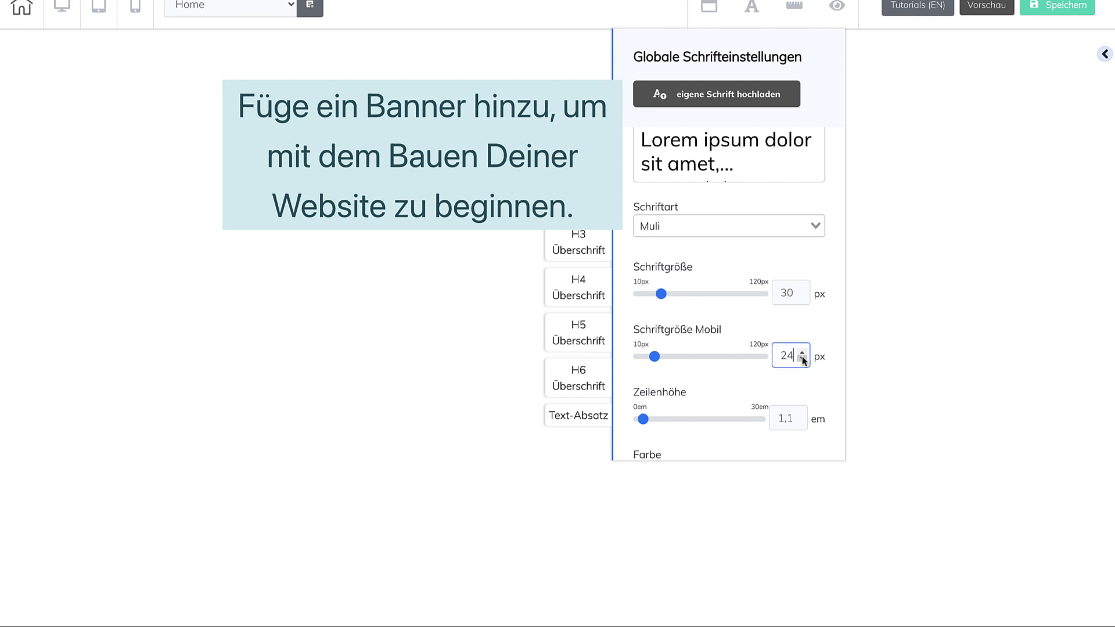
left_click(802, 359)
left_click(799, 415)
left_click(916, 365)
left_click(754, 15)
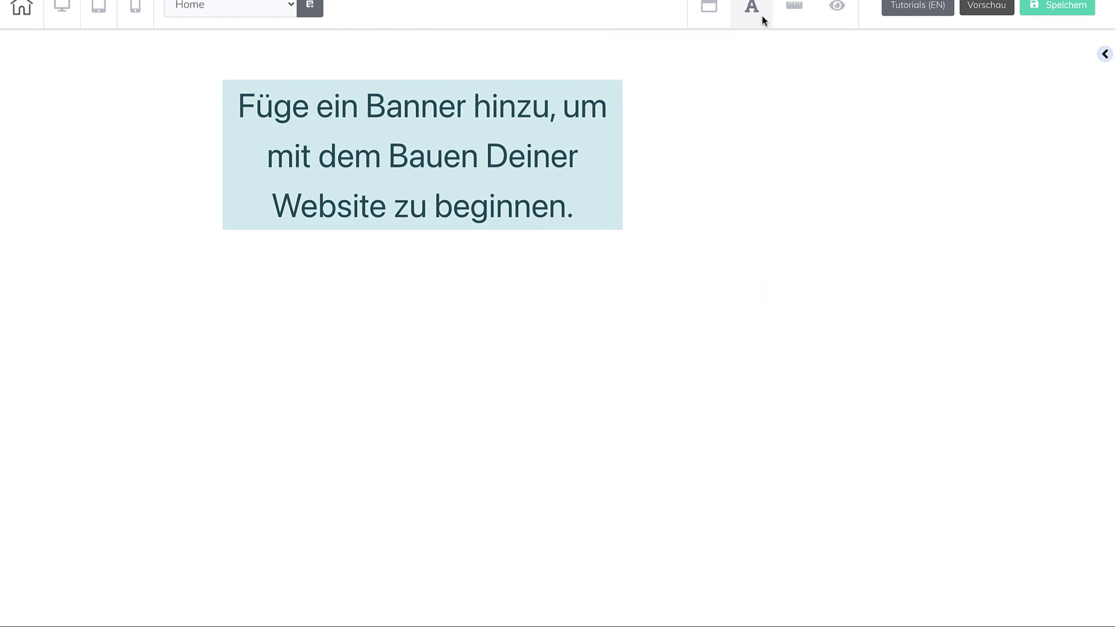
Step: Show the ruler above the Home page canvas to view it, and hide it again
left_click(793, 12)
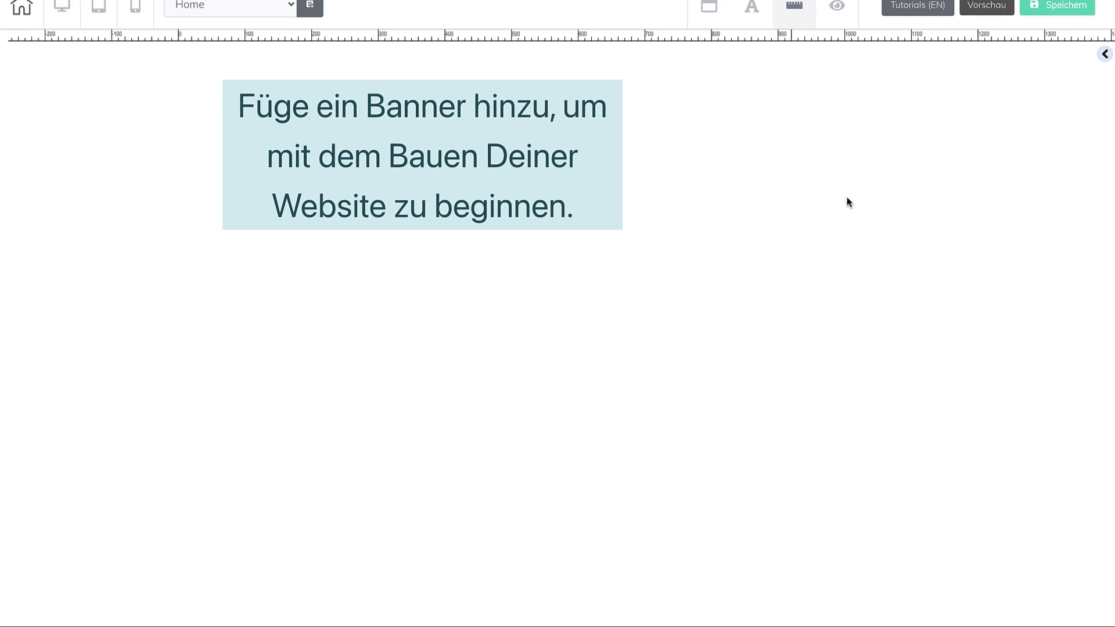
left_click(800, 20)
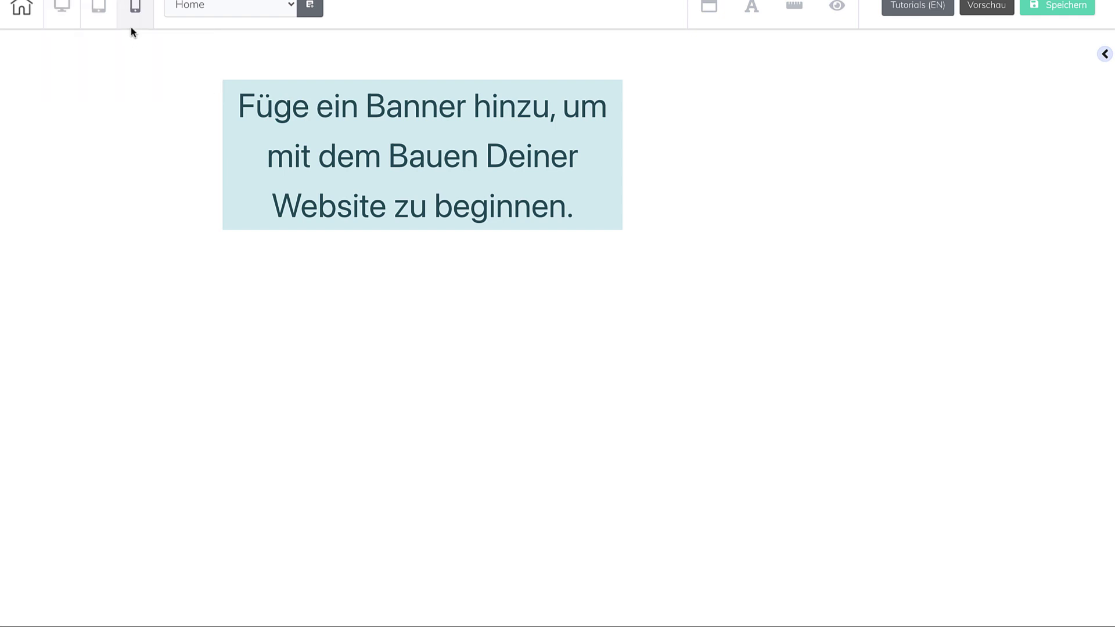
Step: Add the 1st Fold - 01 banner from the 1st Fold category to the Home page and collapse the sidebar
left_click(1102, 55)
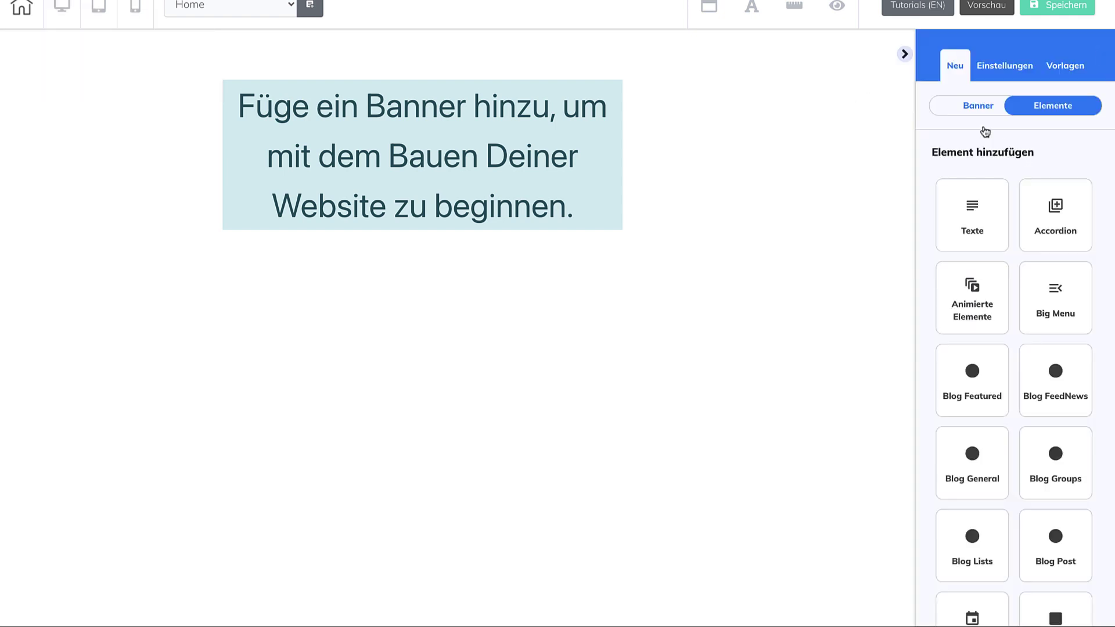
left_click(976, 110)
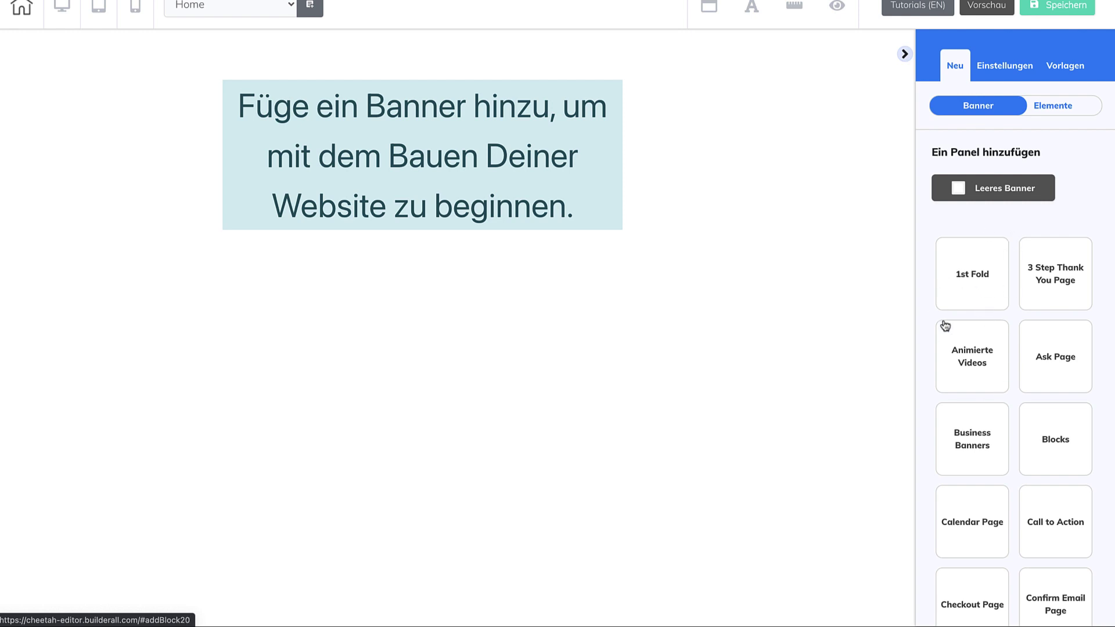
left_click(961, 284)
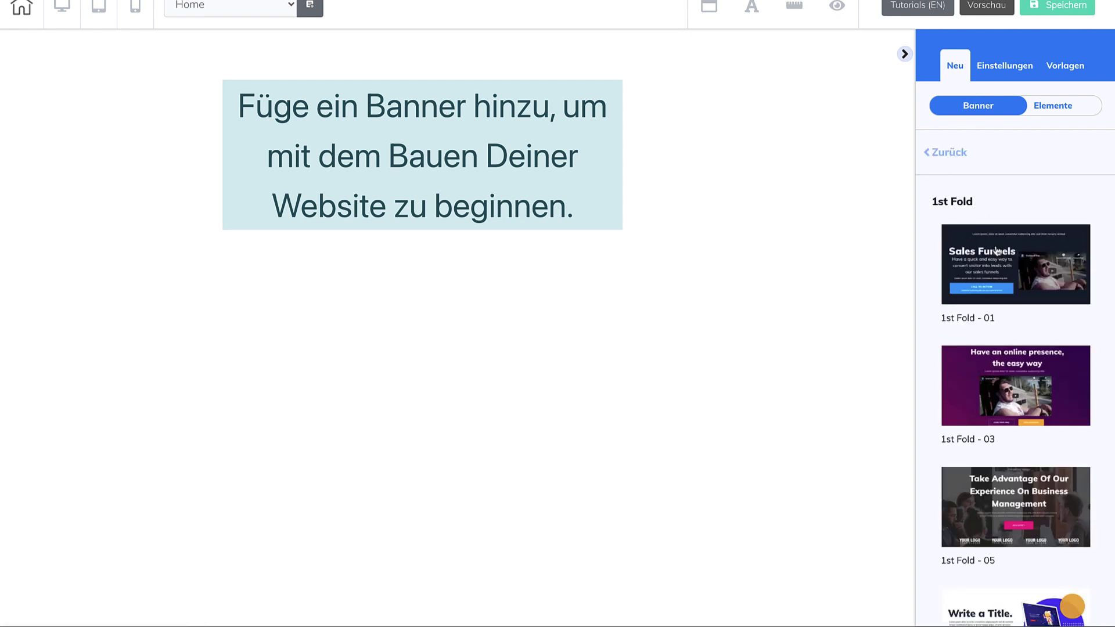
left_click_drag(903, 260, 894, 261)
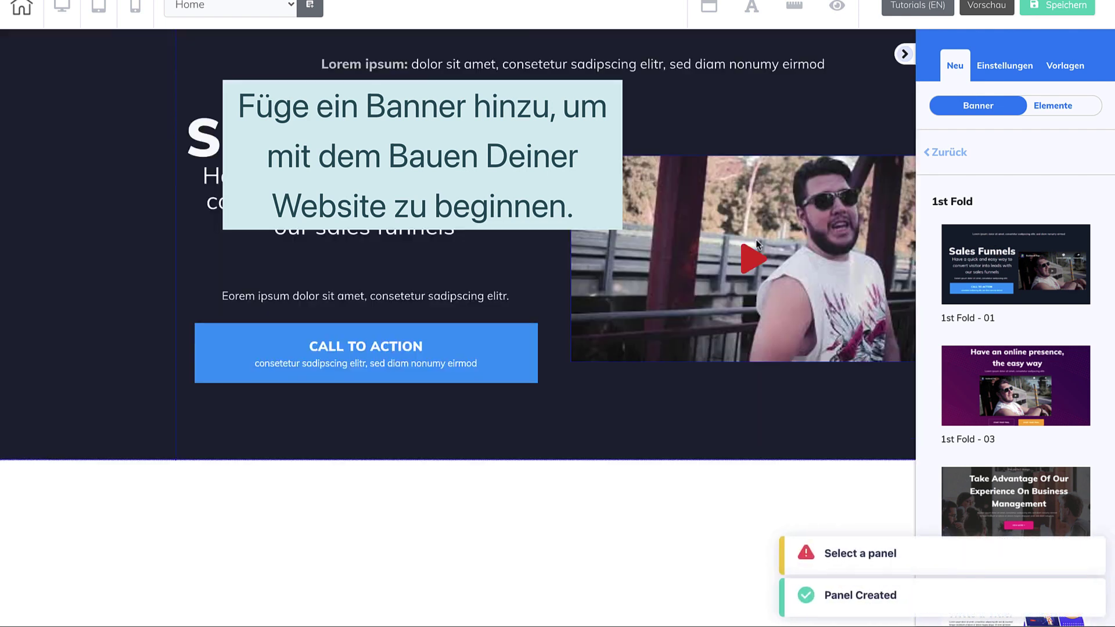
left_click(904, 54)
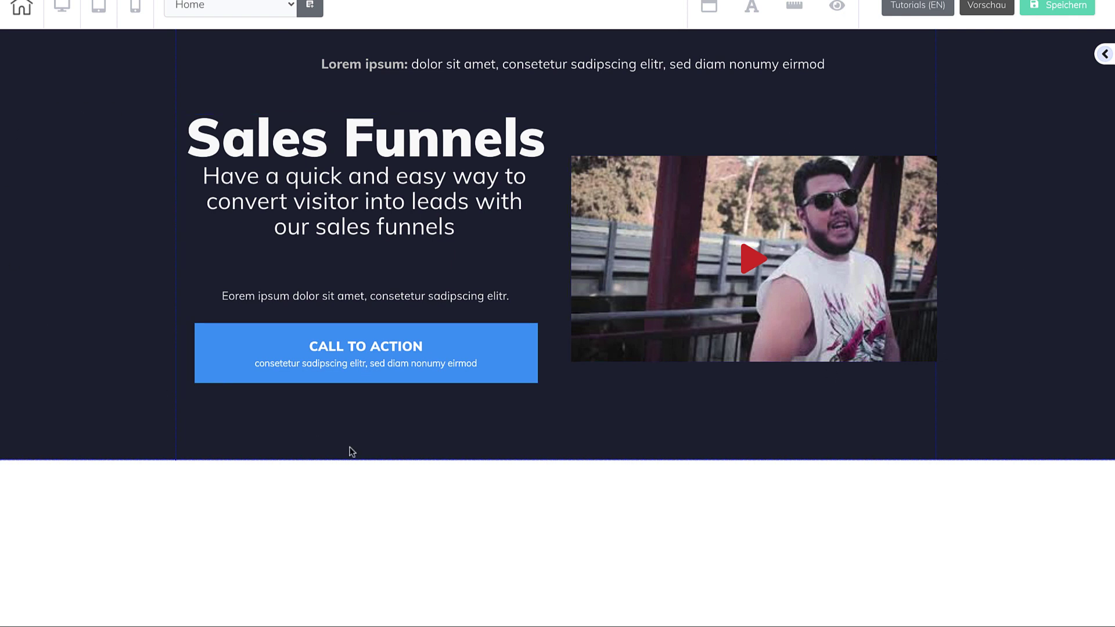
Step: Delete the YouTube video and the box containing the subheading and call-to-action button from the banner
left_click(668, 197)
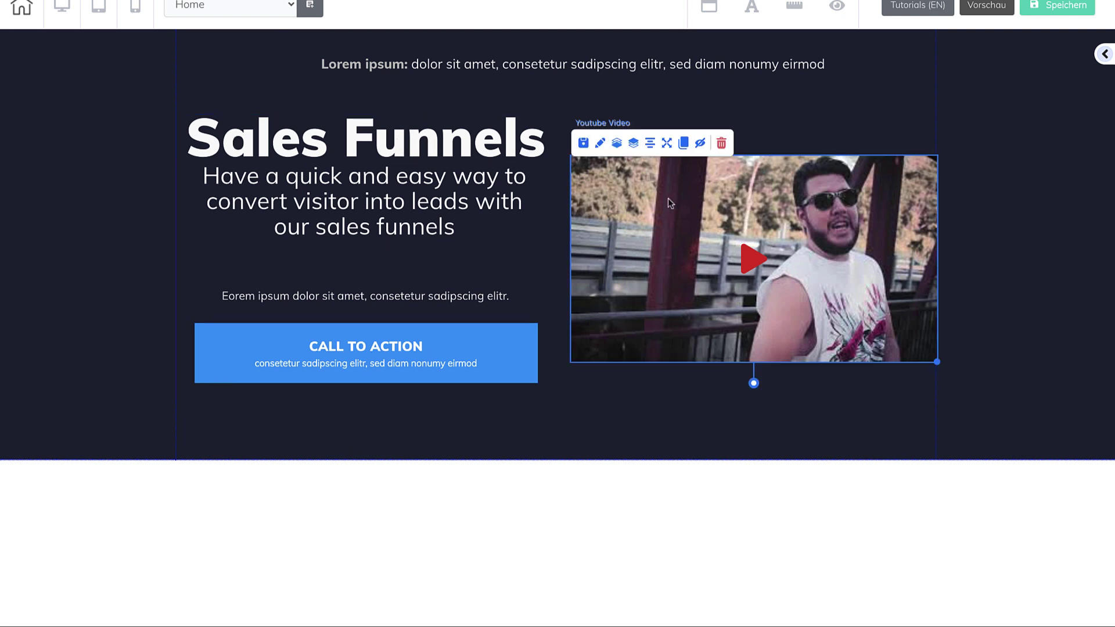
left_click(721, 143)
left_click(665, 337)
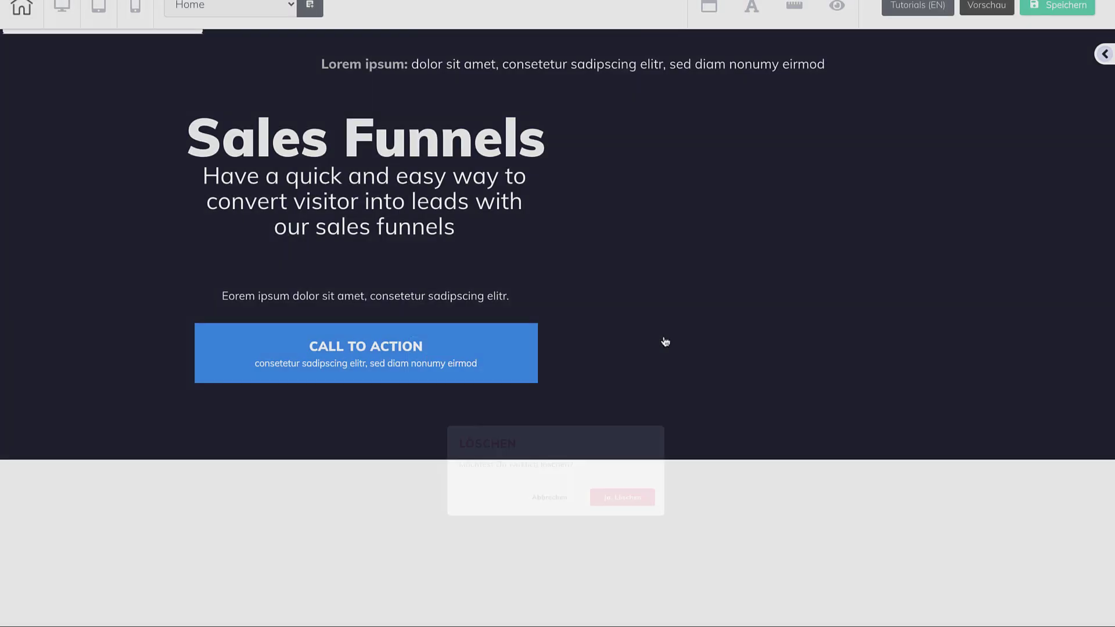
left_click(450, 128)
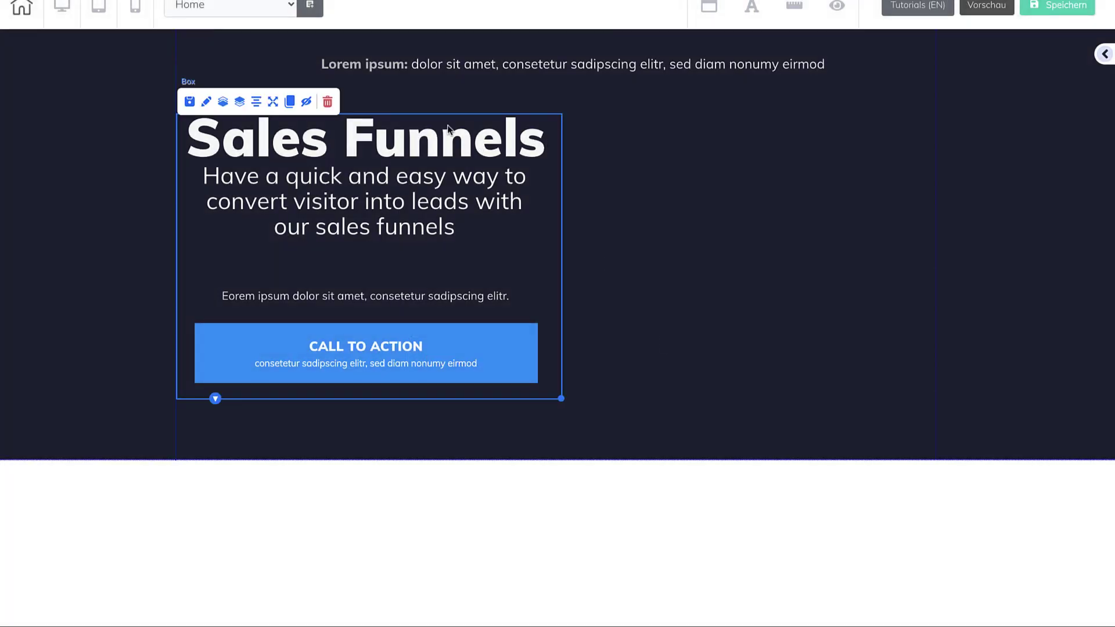
left_click(327, 102)
left_click(653, 342)
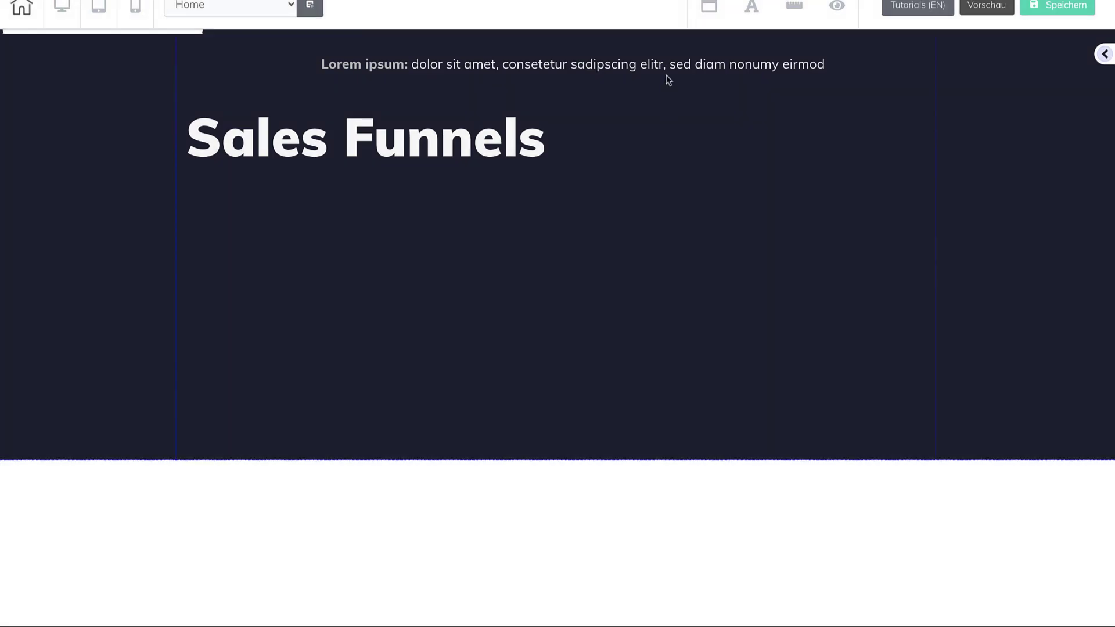
Step: Move the Sales Funnels heading down towards the middle of the banner and centre the element horizontally
left_click(468, 126)
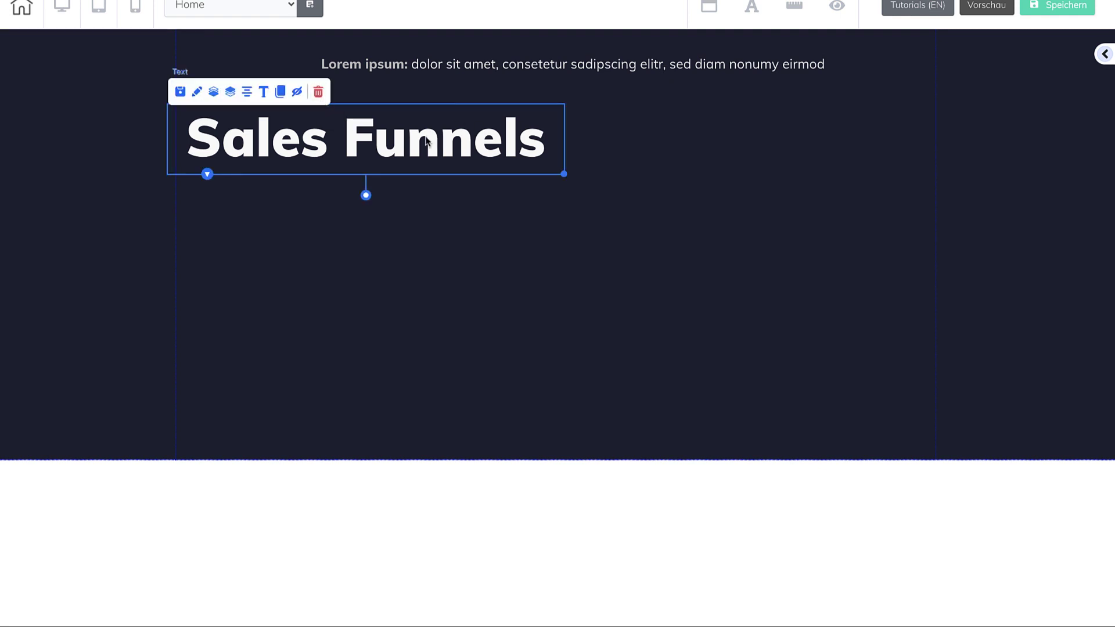
left_click_drag(378, 155, 514, 224)
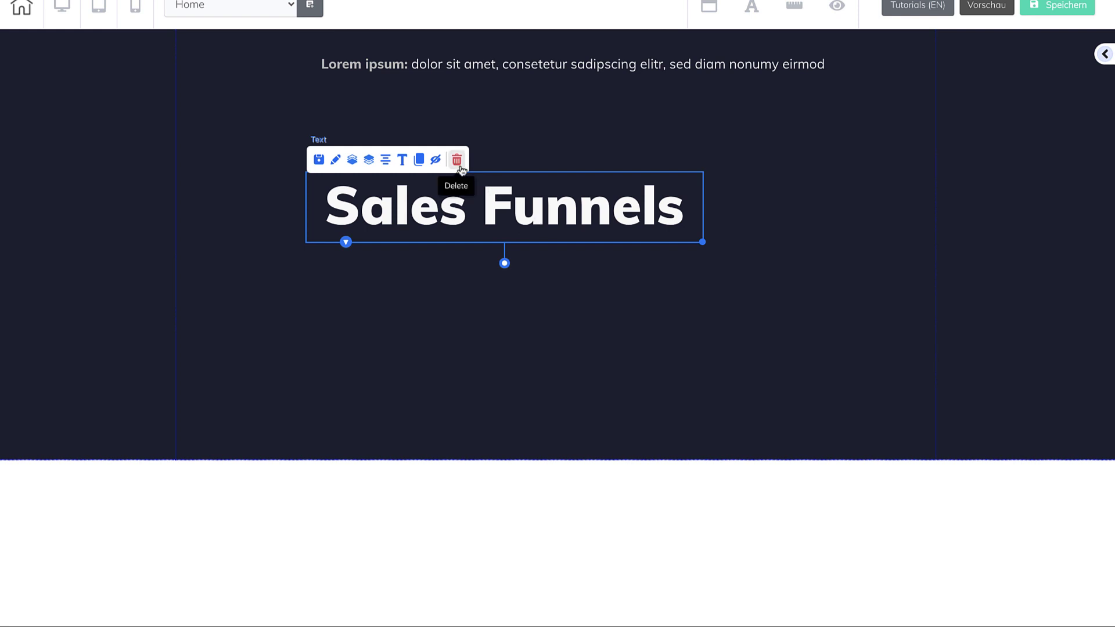
left_click(462, 207)
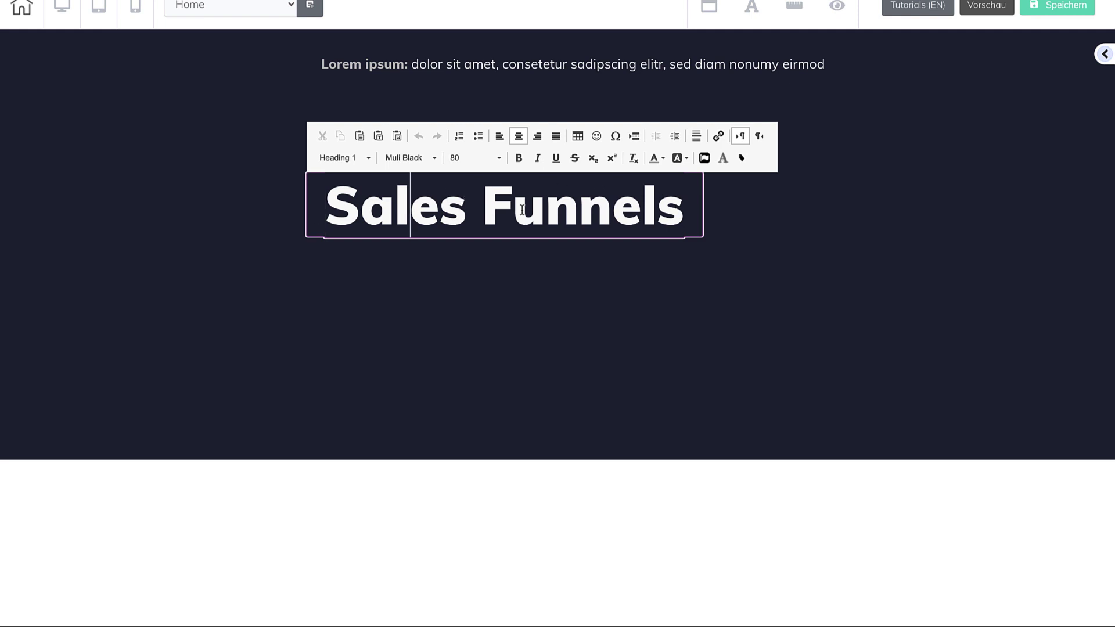
left_click(843, 248)
left_click(412, 194)
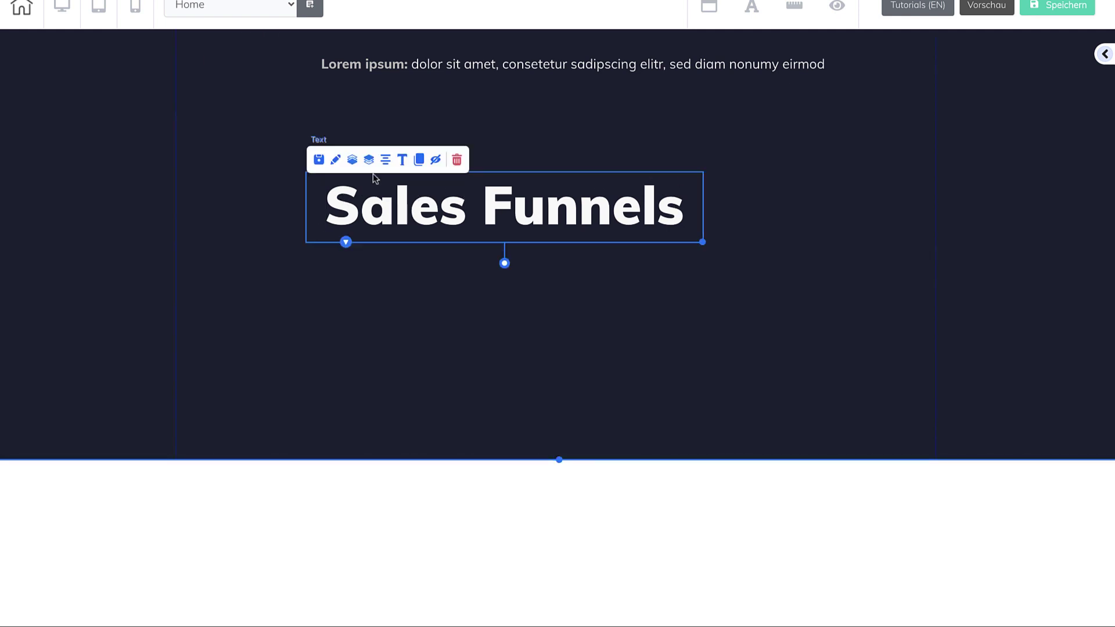
left_click(385, 160)
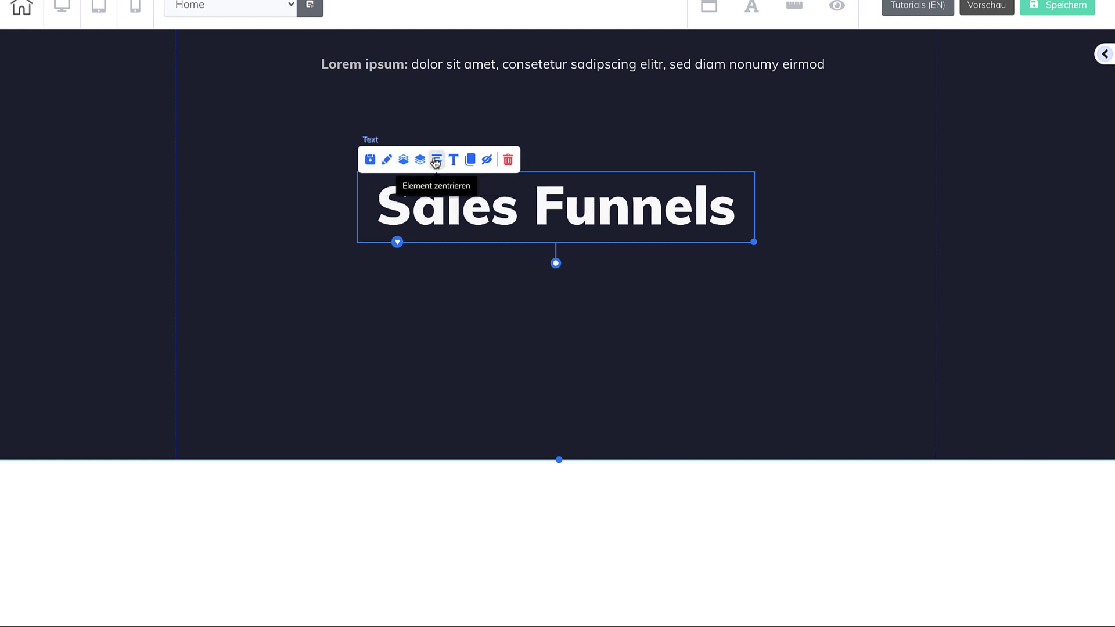
Step: Hide the Sales Funnels heading and delete the Lorem ipsum text line from the banner
left_click(487, 160)
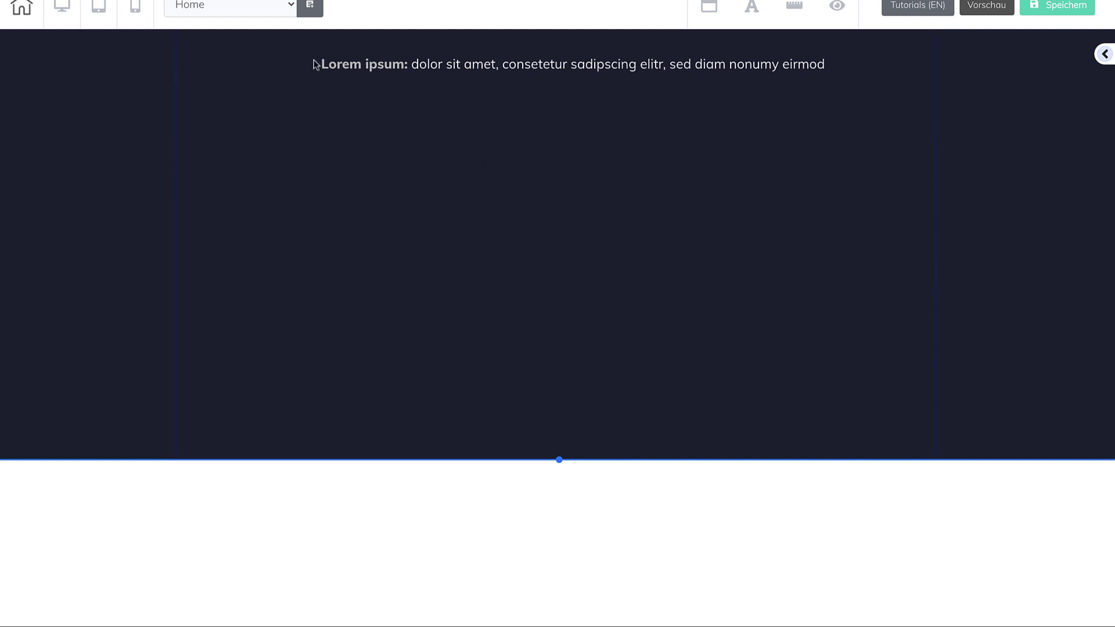
left_click(373, 70)
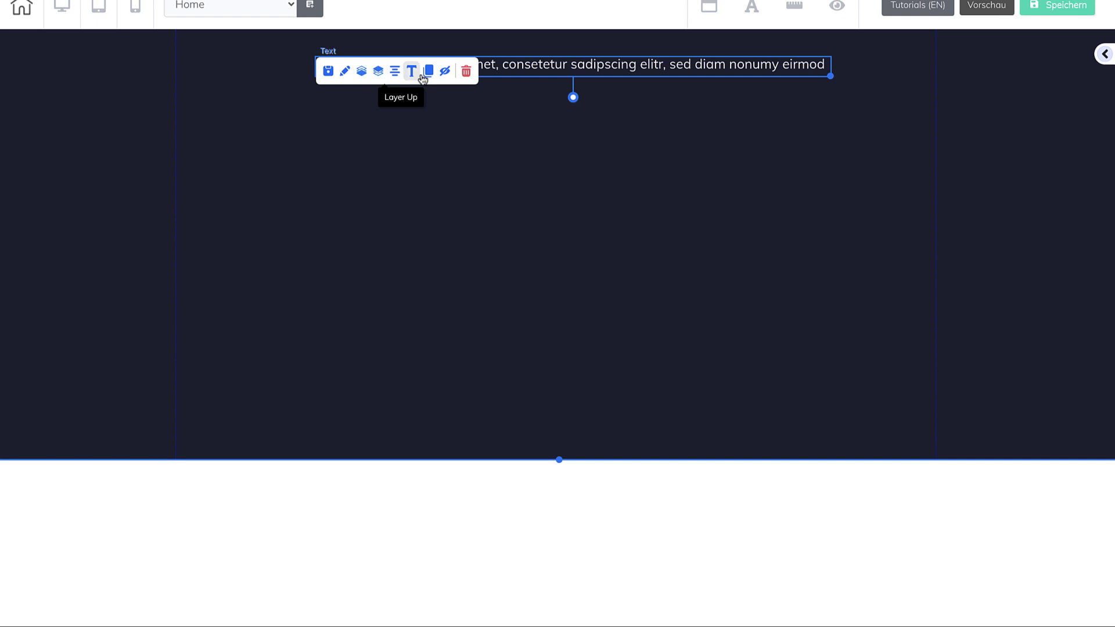
left_click(466, 71)
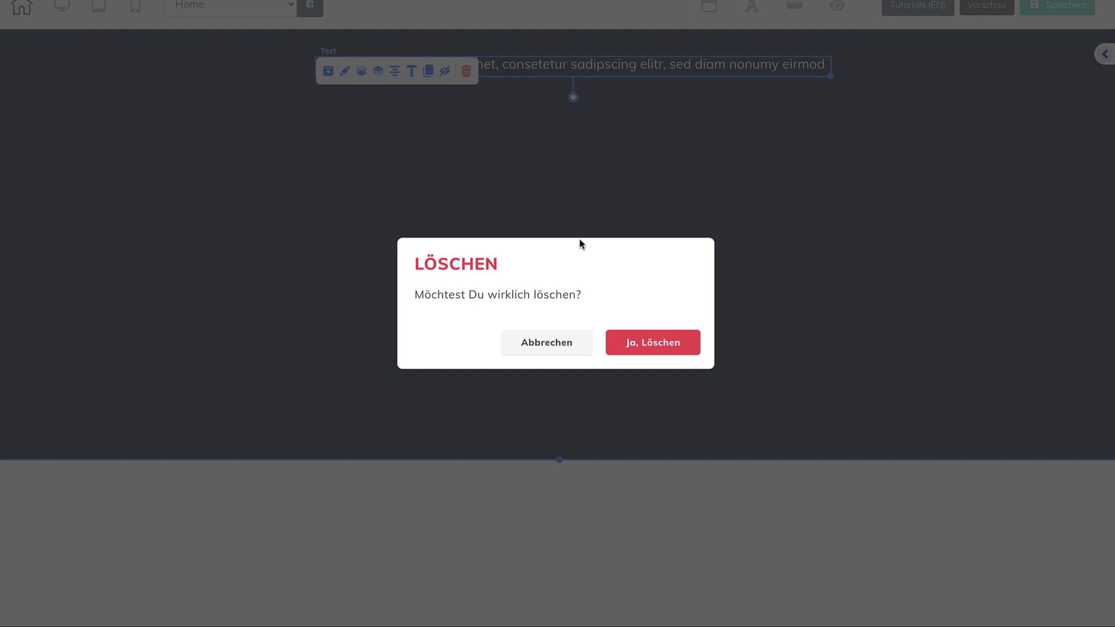
left_click(682, 349)
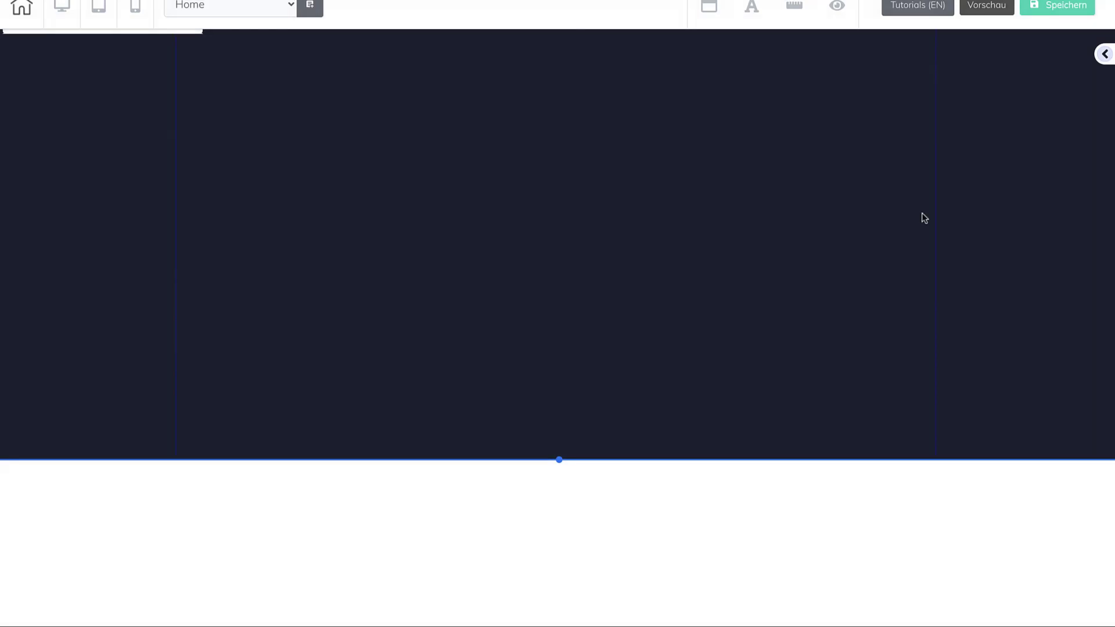
Step: Add an H1 heading text element to the upper part of the dark banner
left_click(1103, 55)
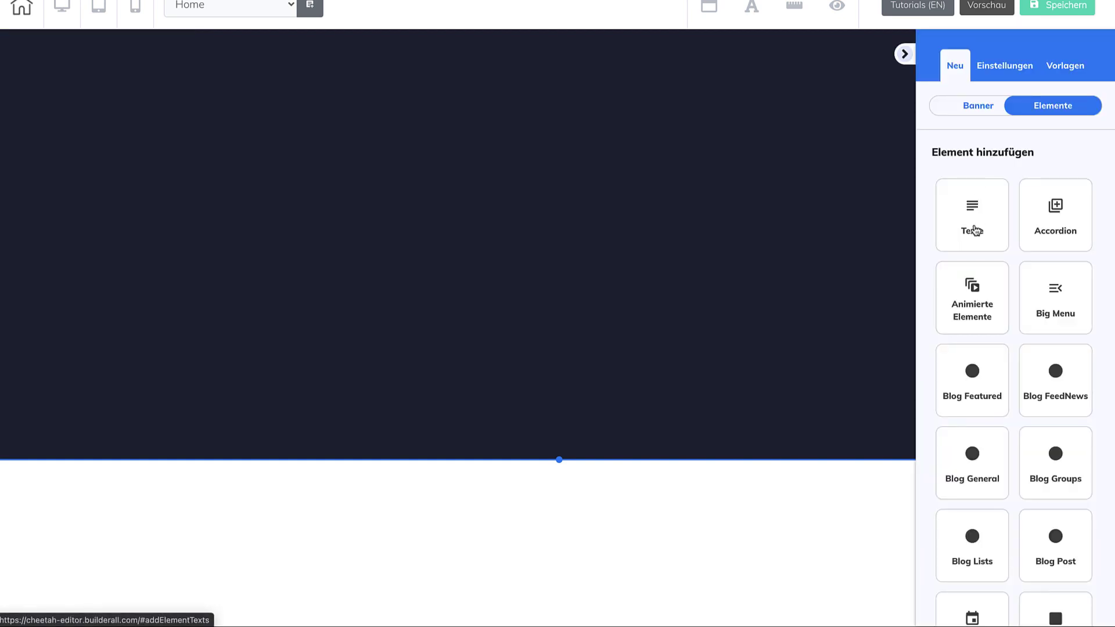
left_click(976, 231)
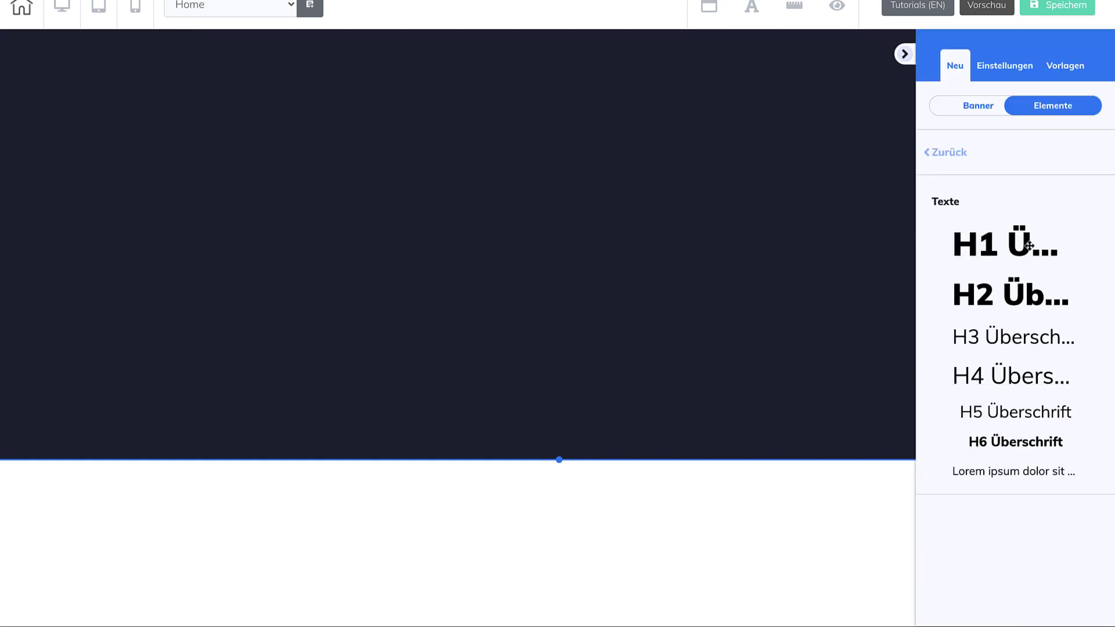
left_click_drag(1029, 247, 452, 137)
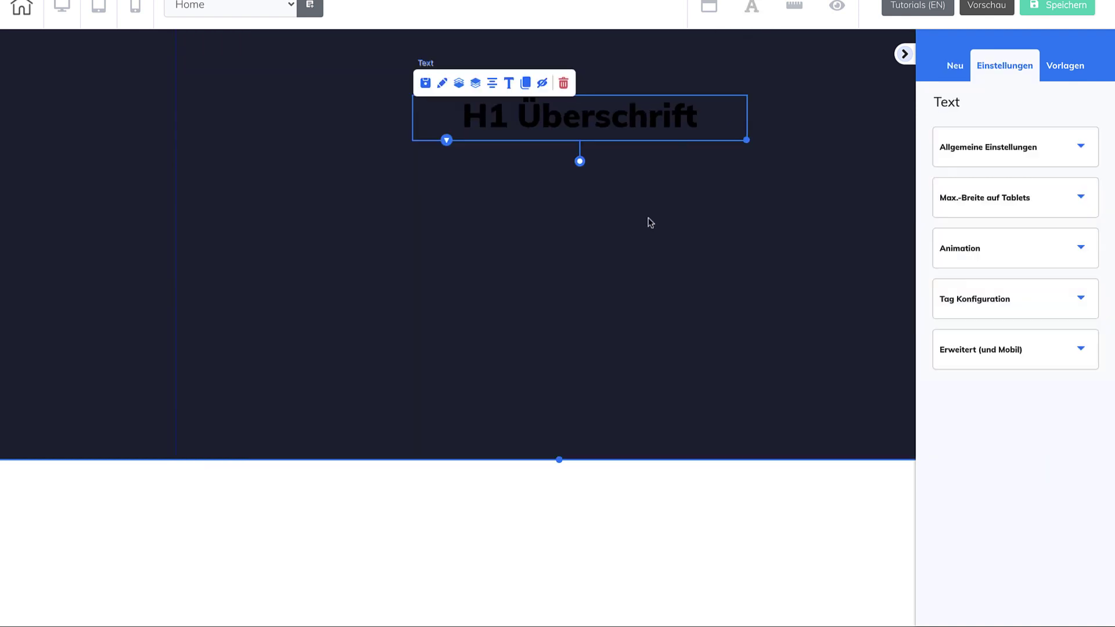
left_click(609, 216)
Step: Review the H1 heading's font, sizes and line height in the global font settings, and close them
left_click(752, 8)
left_click(751, 7)
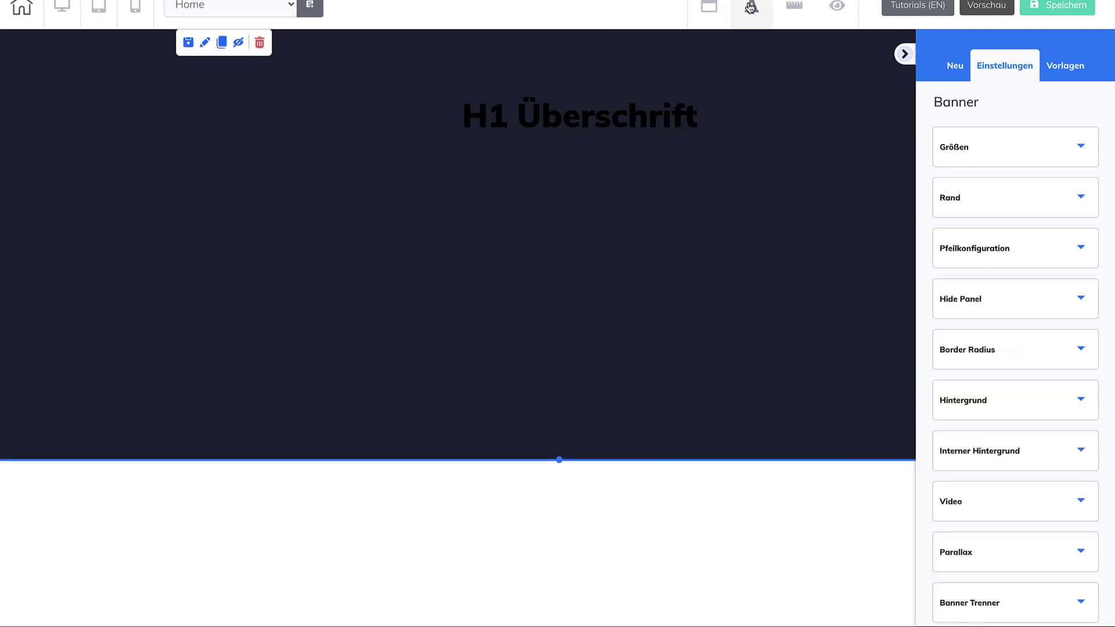
left_click(751, 7)
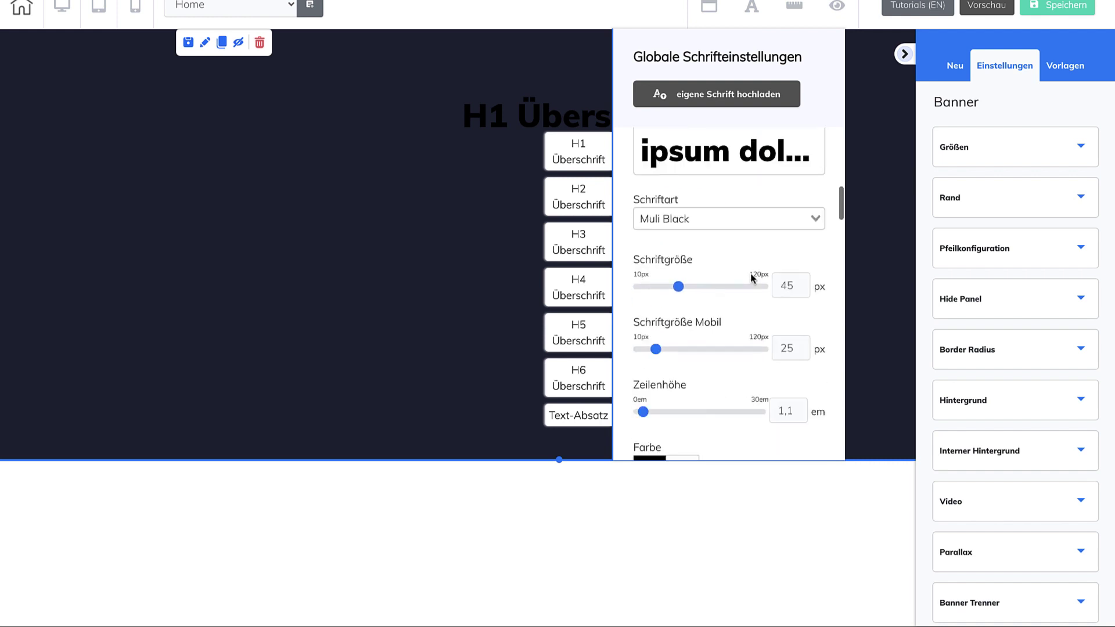
scroll(751, 276, "down", 4)
scroll(753, 280, "up", 5)
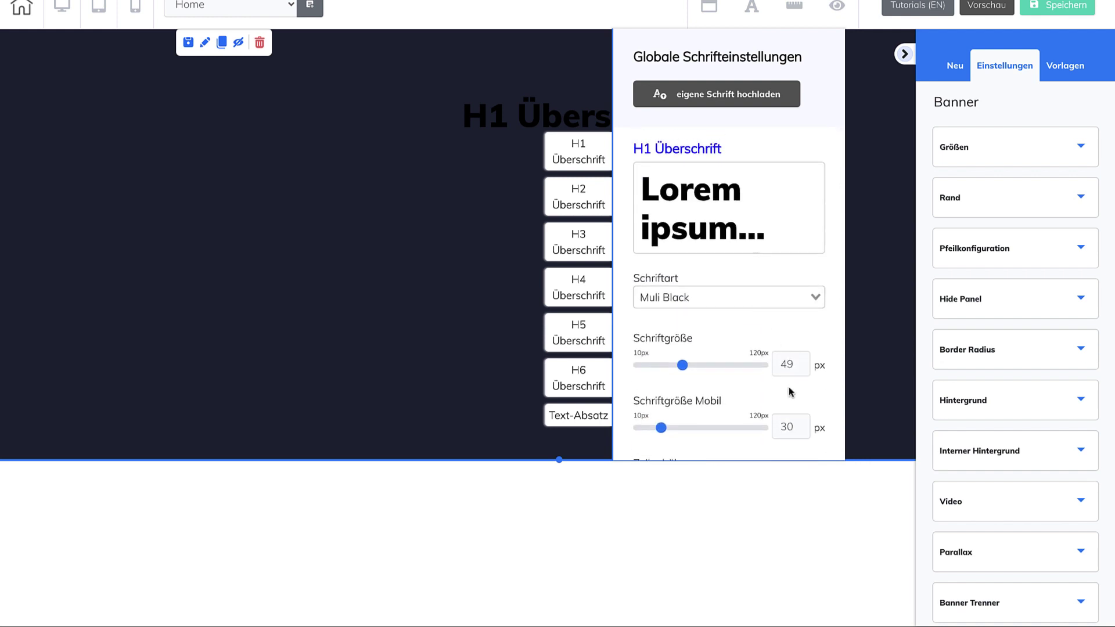
scroll(785, 386, "down", 2)
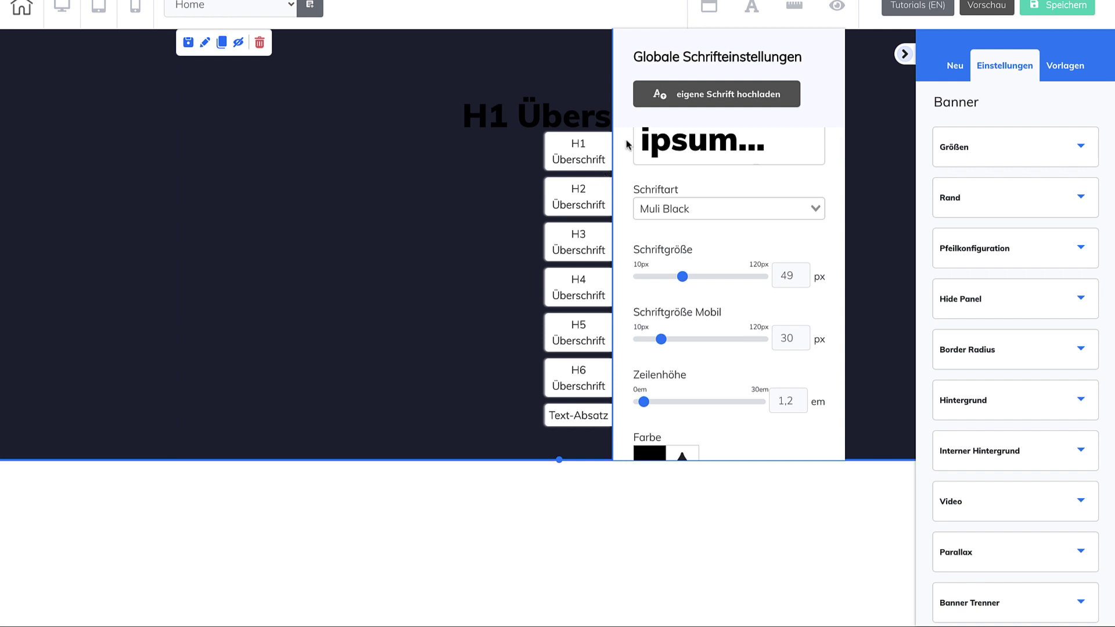
left_click(752, 8)
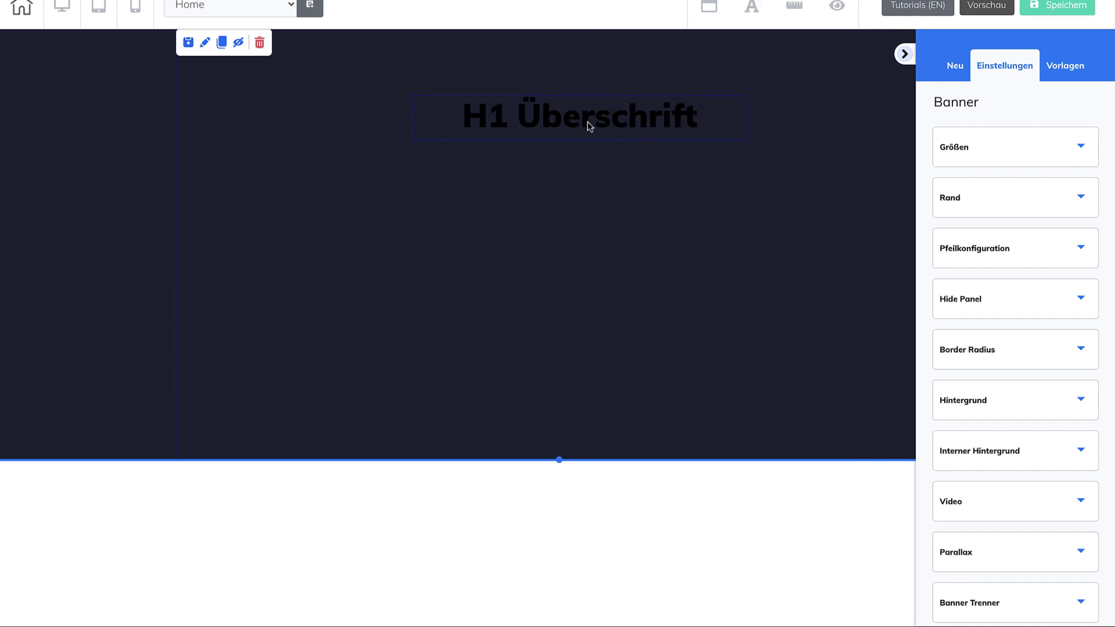
Step: Set the text colour of the whole H1 Überschrift heading to white (FFF) and finish editing it
left_click(610, 123)
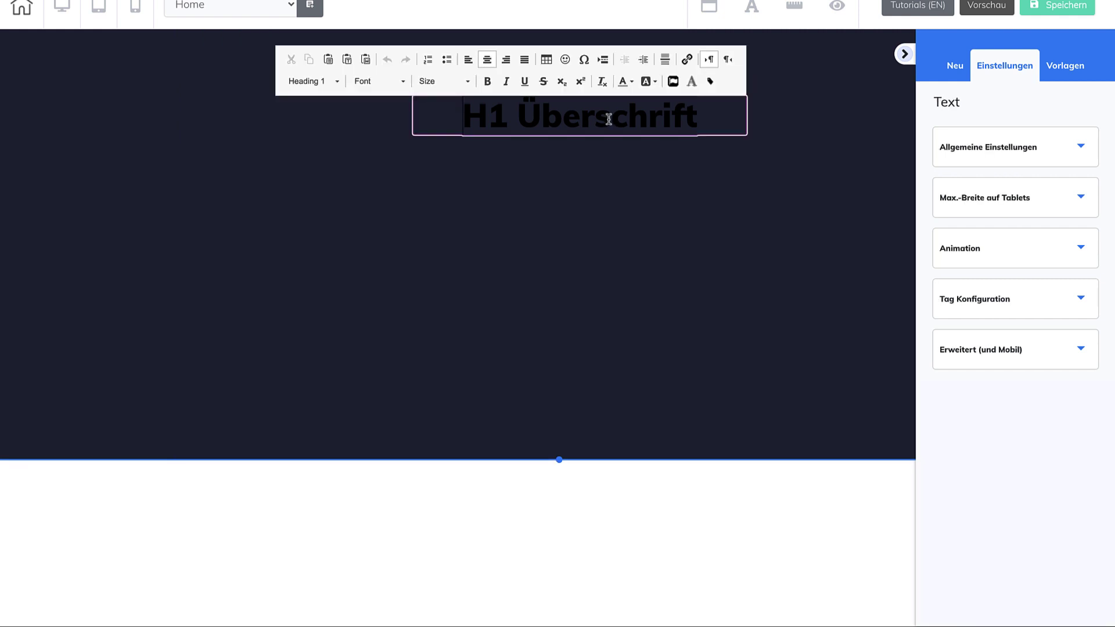
triple_click(575, 119)
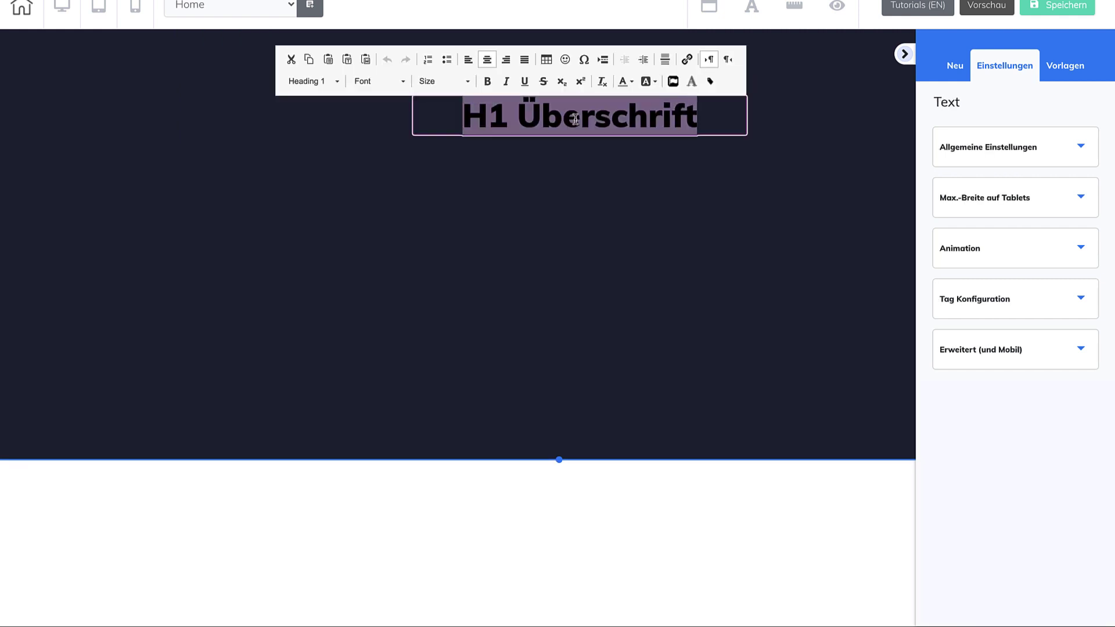
left_click(625, 81)
left_click(708, 164)
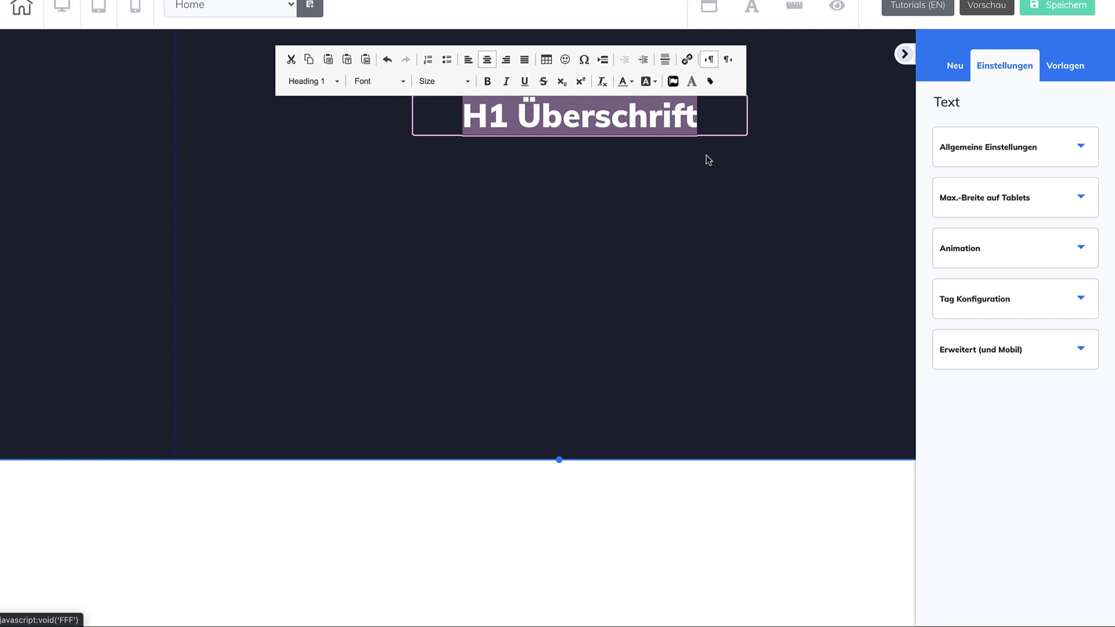
left_click(812, 206)
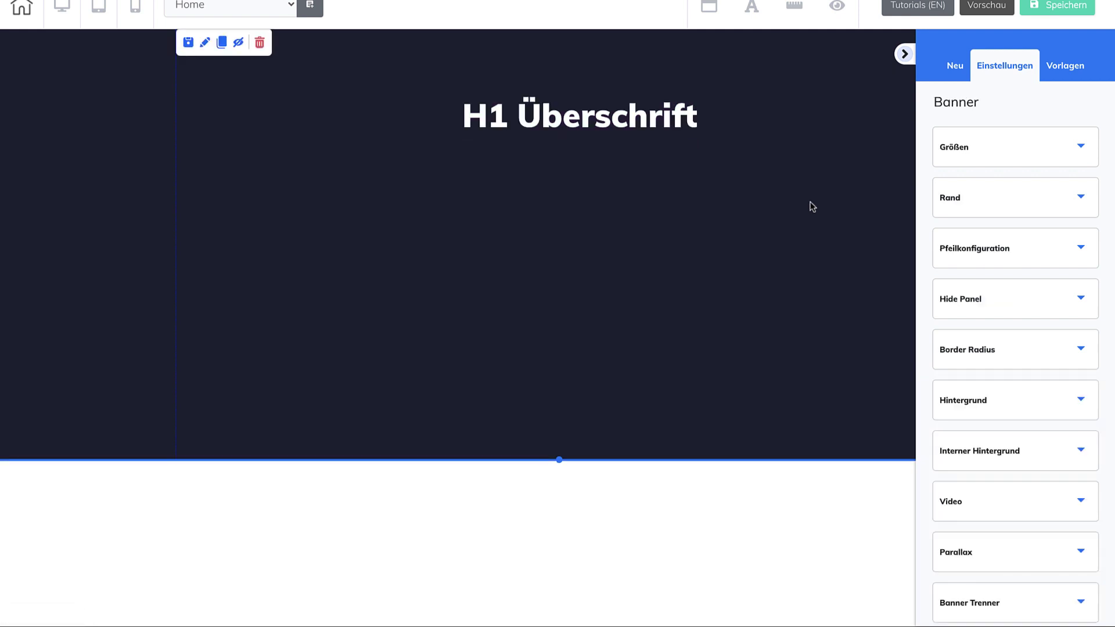